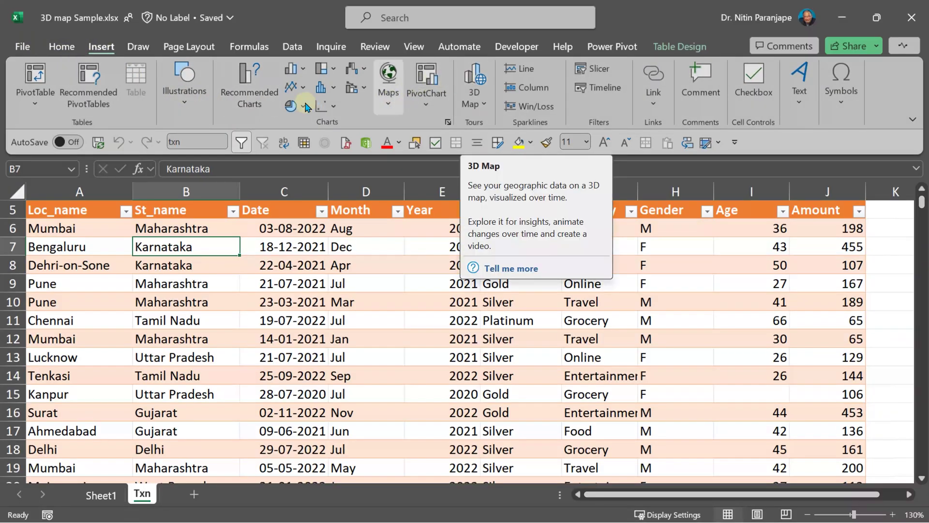
Launch 3D Maps on the transaction table, remove Loc_name and St_name, then re-add Loc_name alone.
{"action": "left_click", "coordinate": [468, 80]}
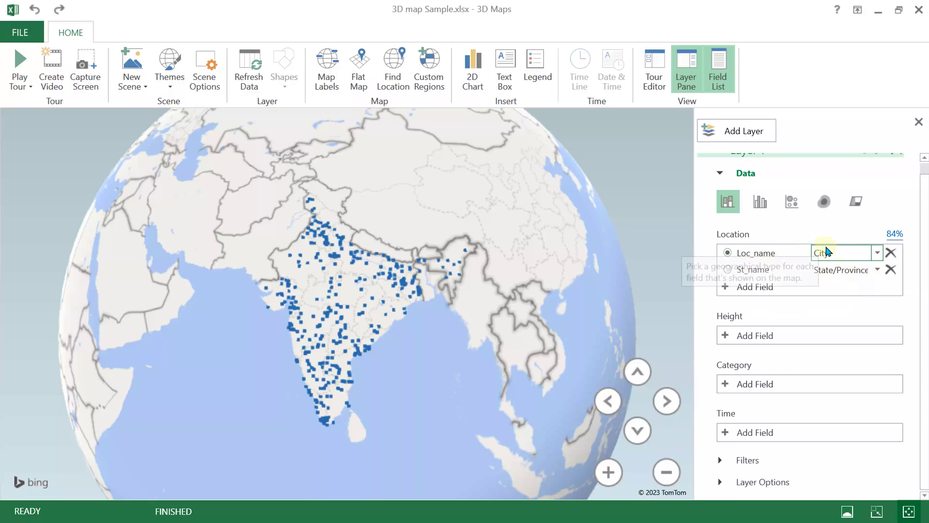
{"action": "left_click", "coordinate": [889, 253]}
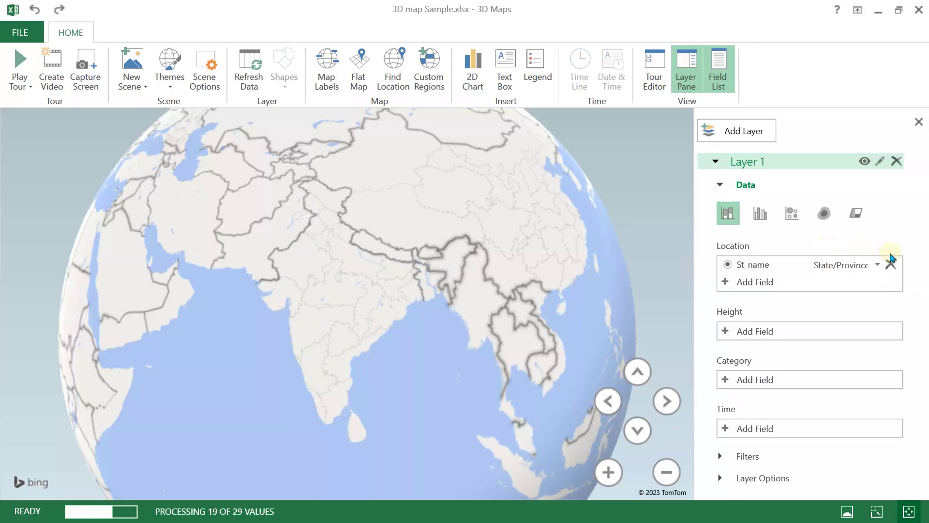
{"action": "left_click", "coordinate": [890, 264]}
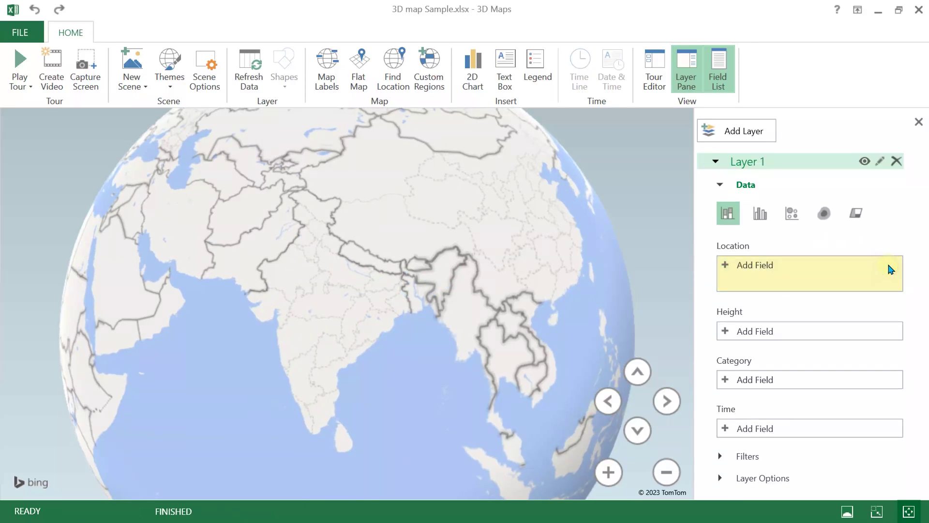
{"action": "left_click", "coordinate": [755, 264]}
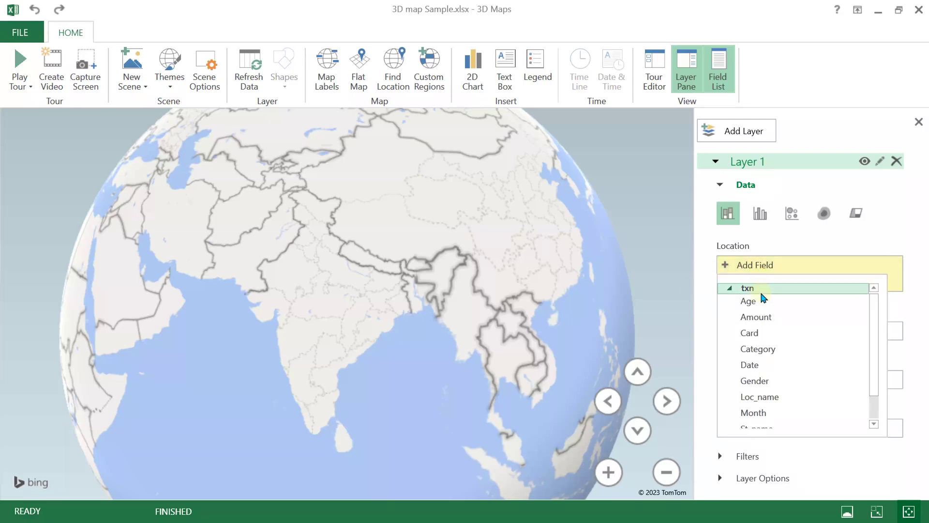
{"action": "scroll", "coordinate": [762, 312], "scroll_direction": "down", "scroll_amount": 1}
{"action": "left_click", "coordinate": [761, 366]}
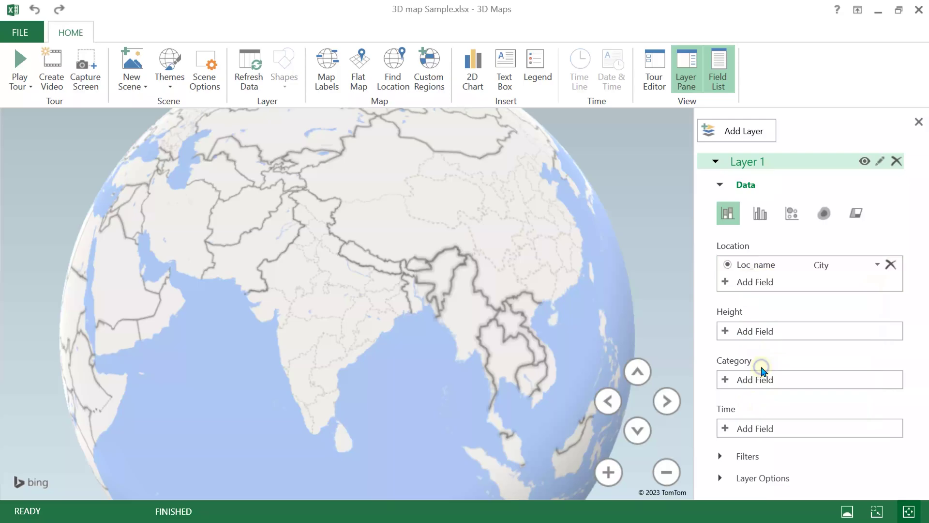
{"action": "left_click", "coordinate": [876, 264]}
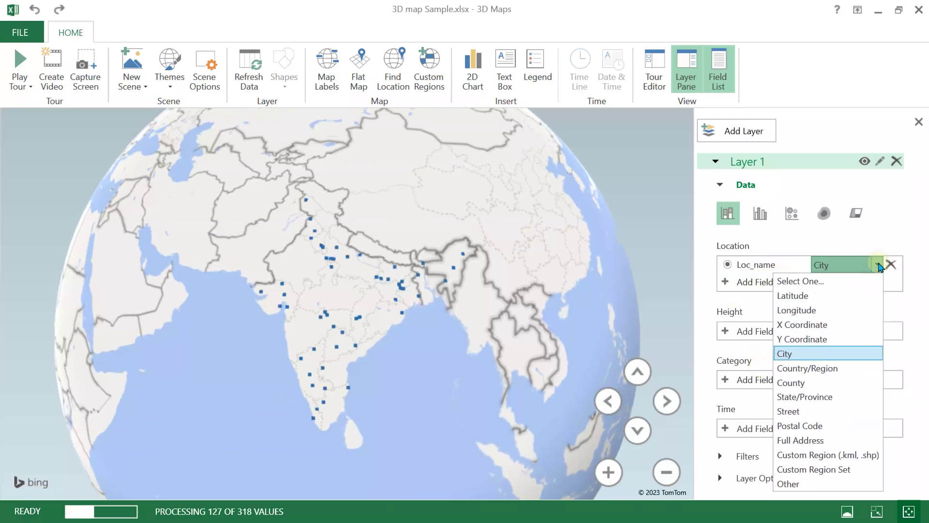
Keep City as Loc_name's geography type and open the 76% Mapping Confidence report.
{"action": "left_click", "coordinate": [800, 357]}
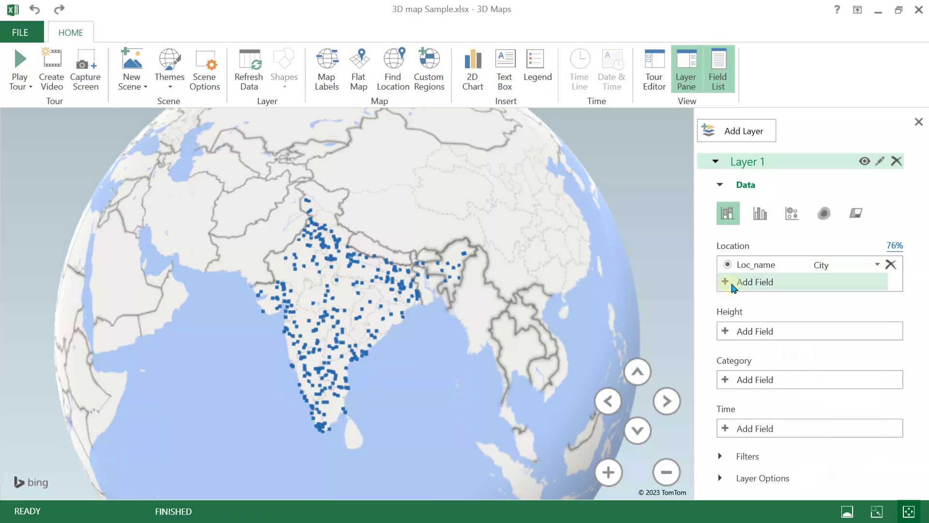
{"action": "left_click", "coordinate": [897, 249]}
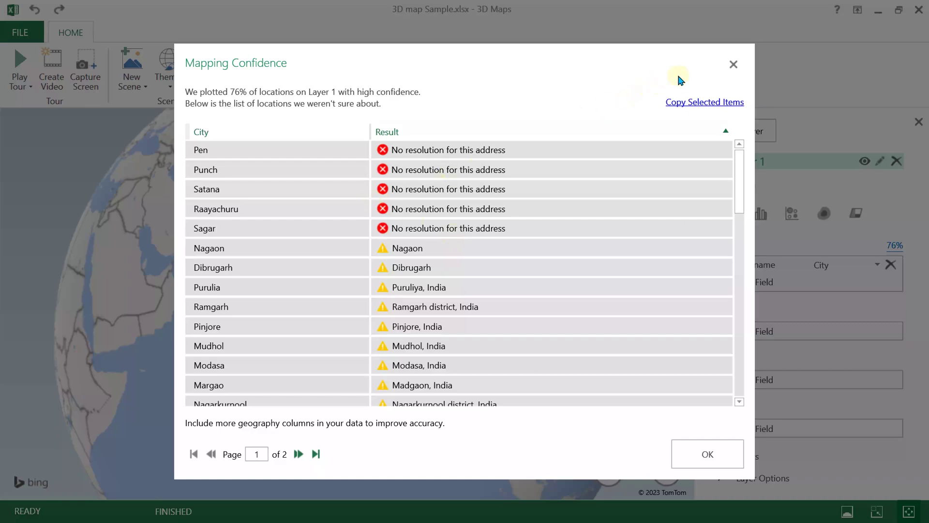
Close the confidence report and add St_name as a second location field.
{"action": "left_click", "coordinate": [732, 65]}
{"action": "left_click", "coordinate": [740, 279]}
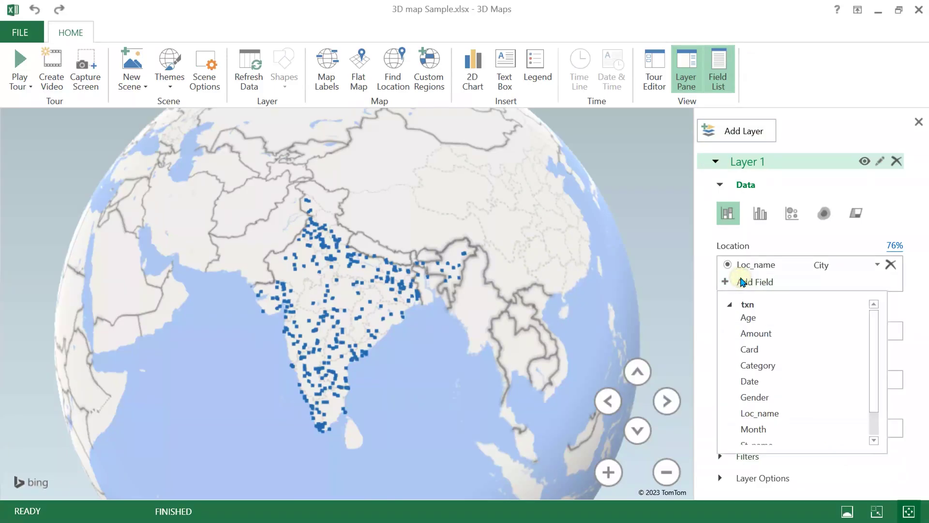
{"action": "scroll", "coordinate": [787, 351], "scroll_direction": "down", "scroll_amount": 1}
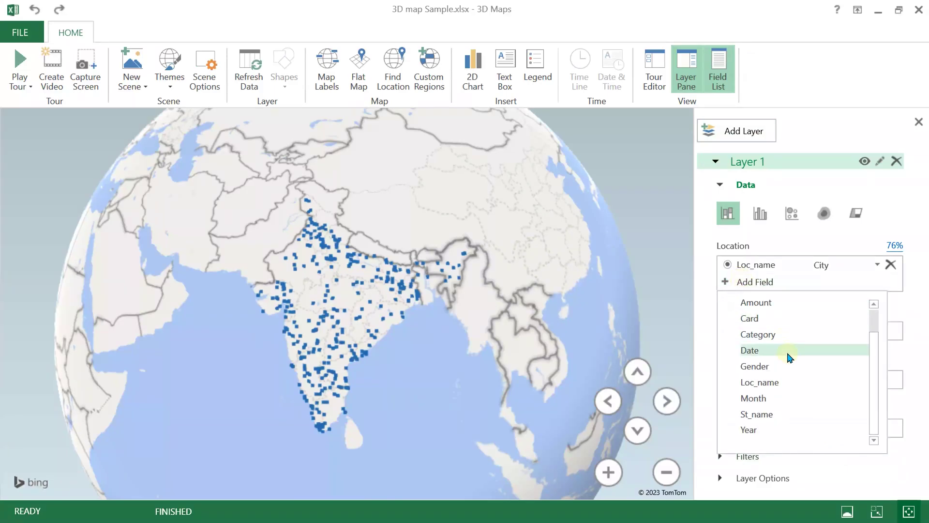
{"action": "left_click", "coordinate": [755, 414]}
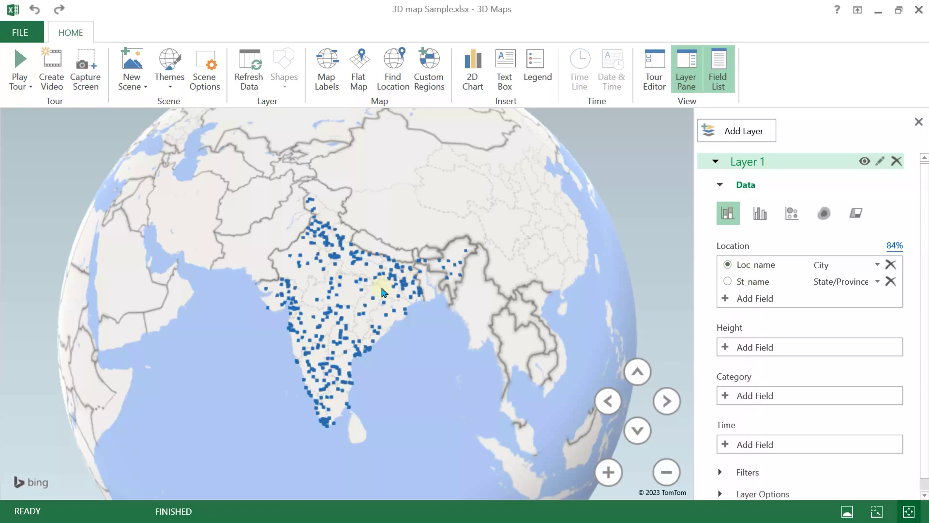
{"action": "scroll", "coordinate": [371, 309], "scroll_direction": "up", "scroll_amount": 5}
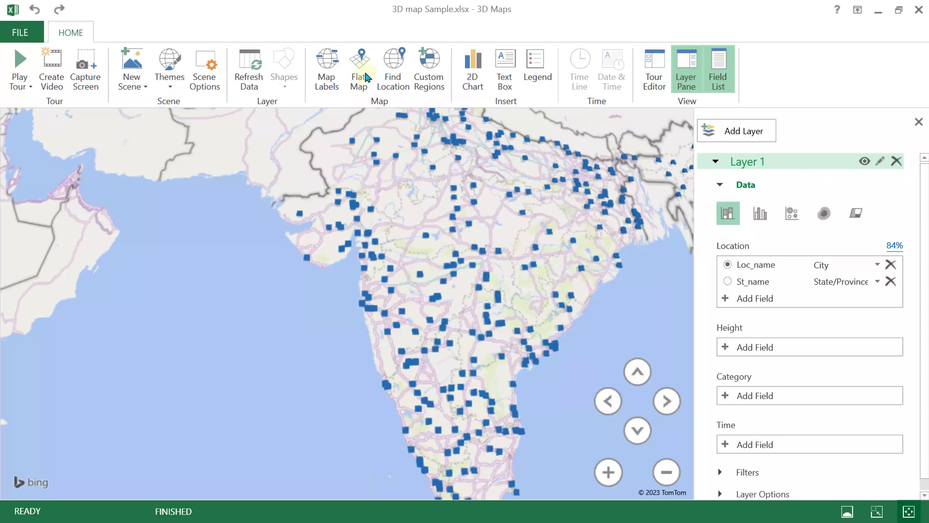
Turn on Map Labels so place names appear on the map.
{"action": "left_click", "coordinate": [329, 82]}
{"action": "scroll", "coordinate": [520, 323], "scroll_direction": "up", "scroll_amount": 3}
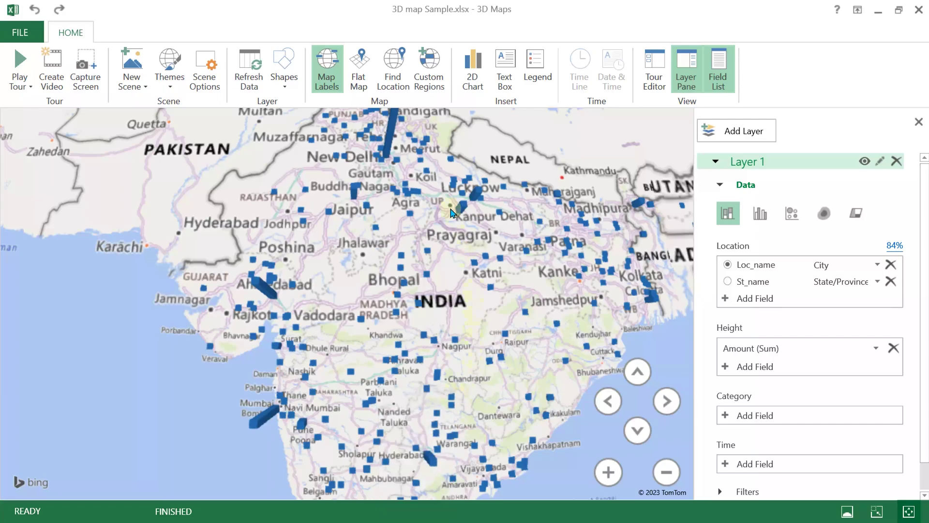
Pan to northern India, zoom in, then tilt and rotate the globe around India.
{"action": "left_click_drag", "start_coordinate": [455, 211], "coordinate": [421, 359]}
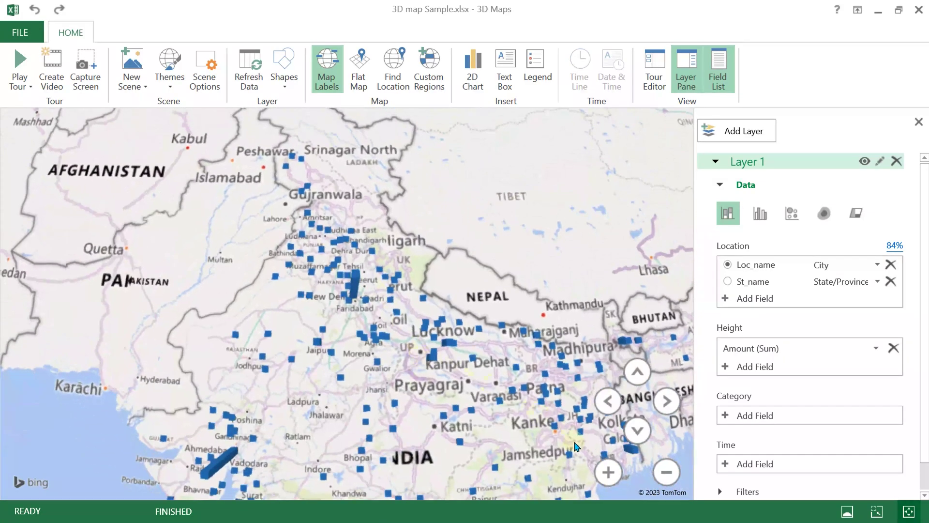
{"action": "left_click", "coordinate": [606, 475]}
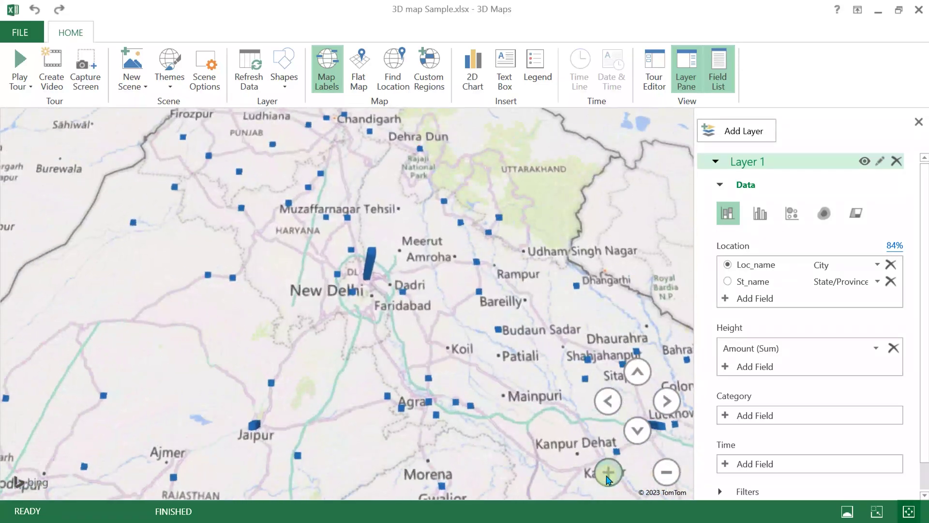
{"action": "left_click", "coordinate": [639, 441]}
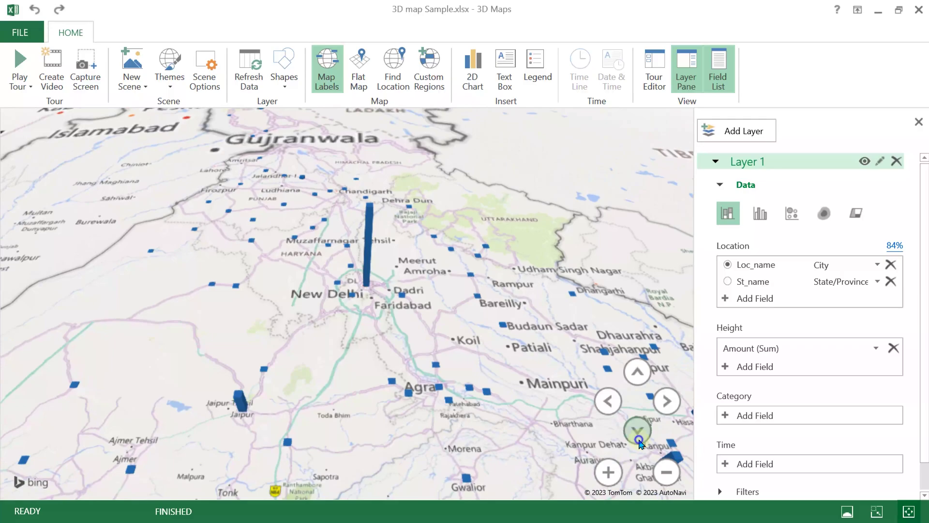
{"action": "left_click", "coordinate": [608, 401]}
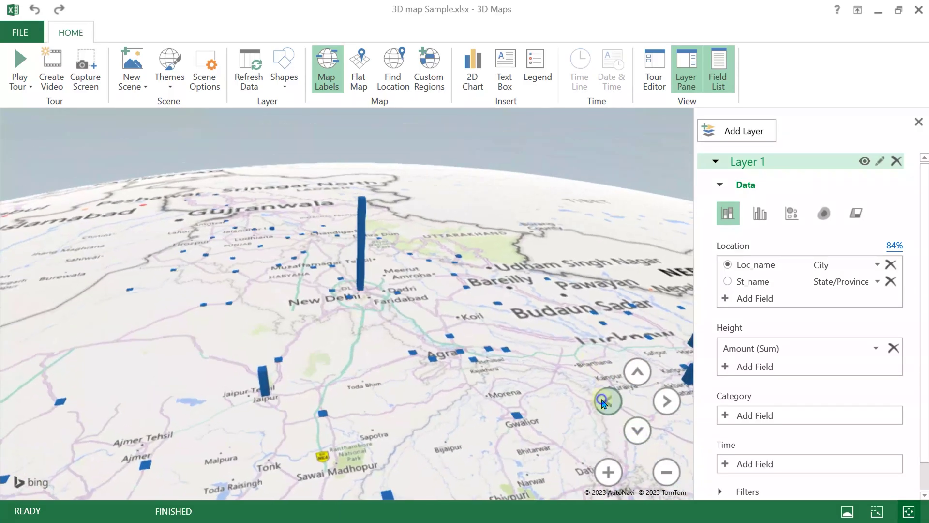
{"action": "left_click_drag", "start_coordinate": [398, 363], "coordinate": [462, 408], "text": "alt"}
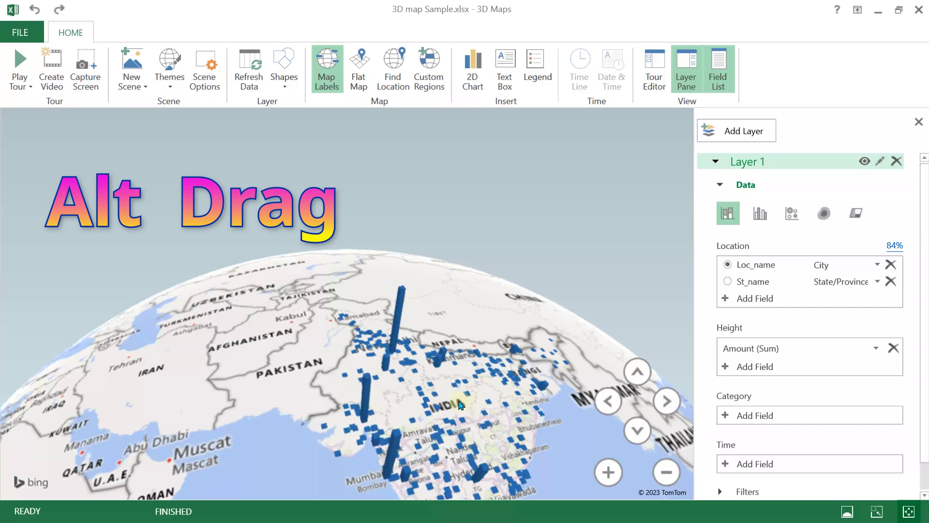
{"action": "left_click_drag", "start_coordinate": [458, 405], "coordinate": [366, 321], "text": "alt"}
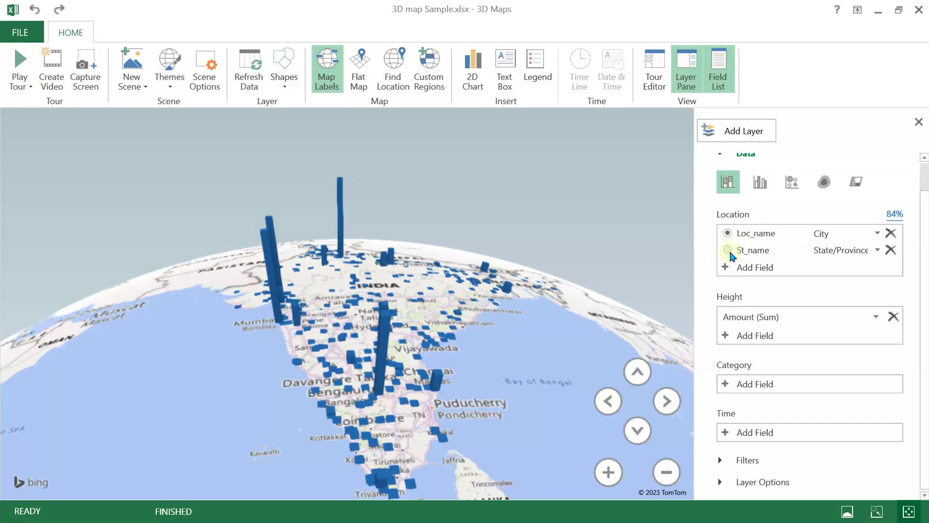
Plot columns by St_name, colour them by Card type, then add and delete the card legend.
{"action": "left_click", "coordinate": [728, 249]}
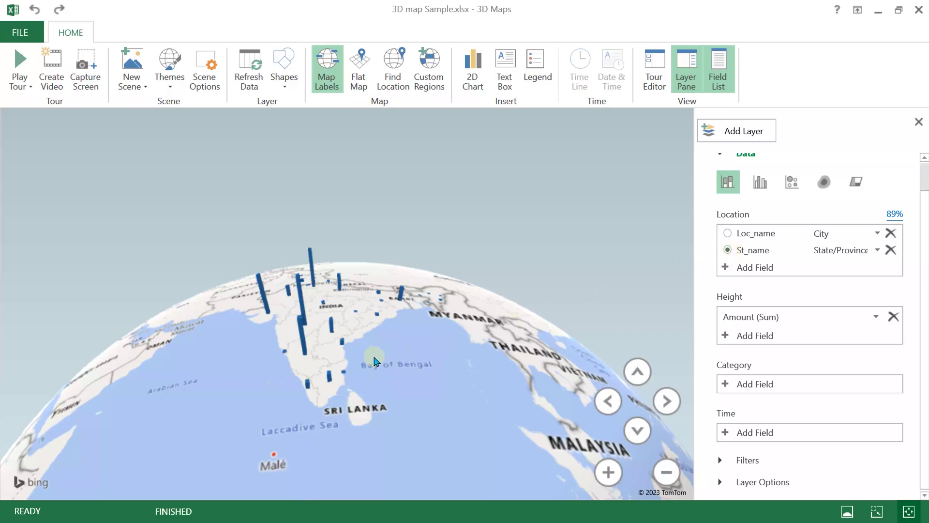
{"action": "double_click", "coordinate": [373, 360]}
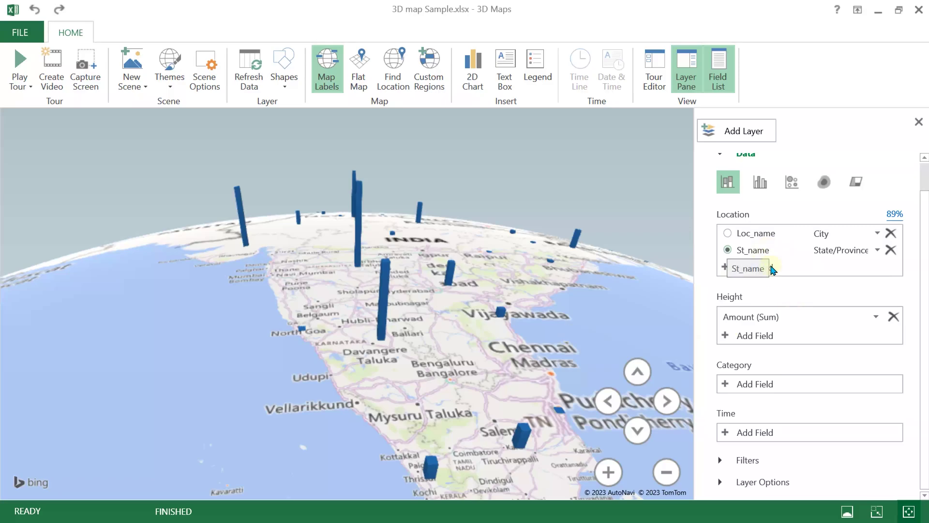
{"action": "left_click", "coordinate": [747, 385]}
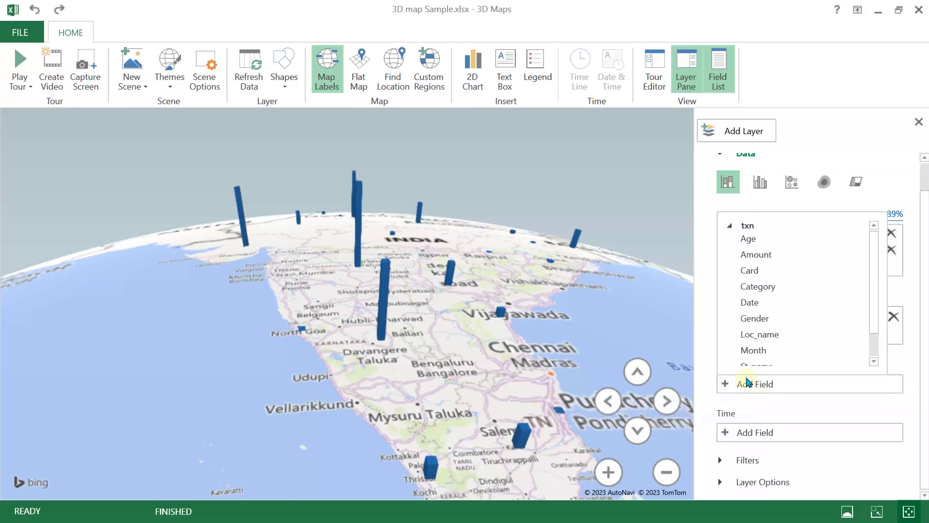
{"action": "left_click", "coordinate": [759, 271]}
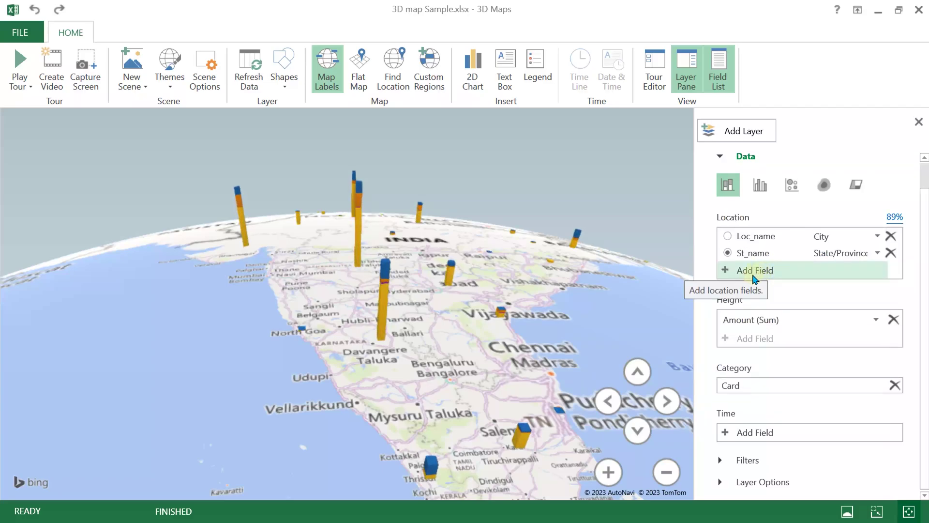
{"action": "left_click", "coordinate": [529, 71]}
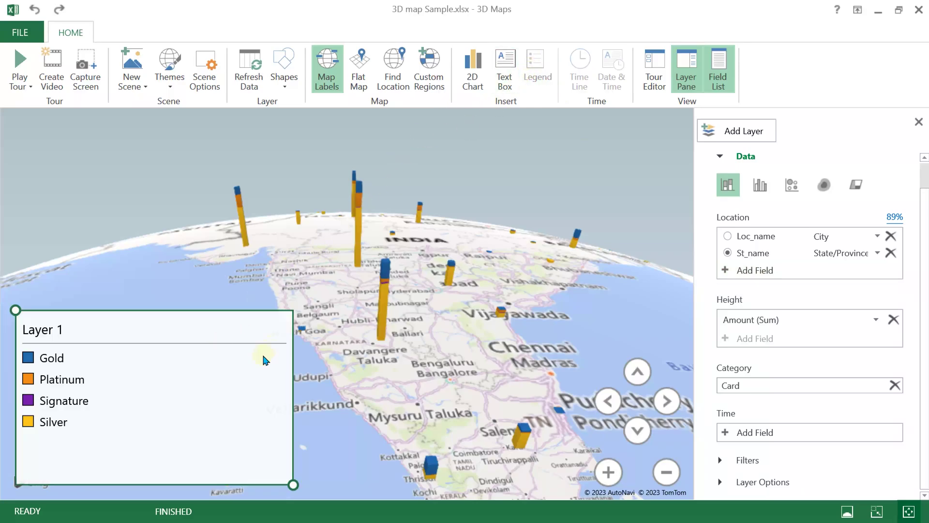
{"action": "key", "text": "Delete"}
{"action": "scroll", "coordinate": [396, 356], "scroll_direction": "up", "scroll_amount": 3}
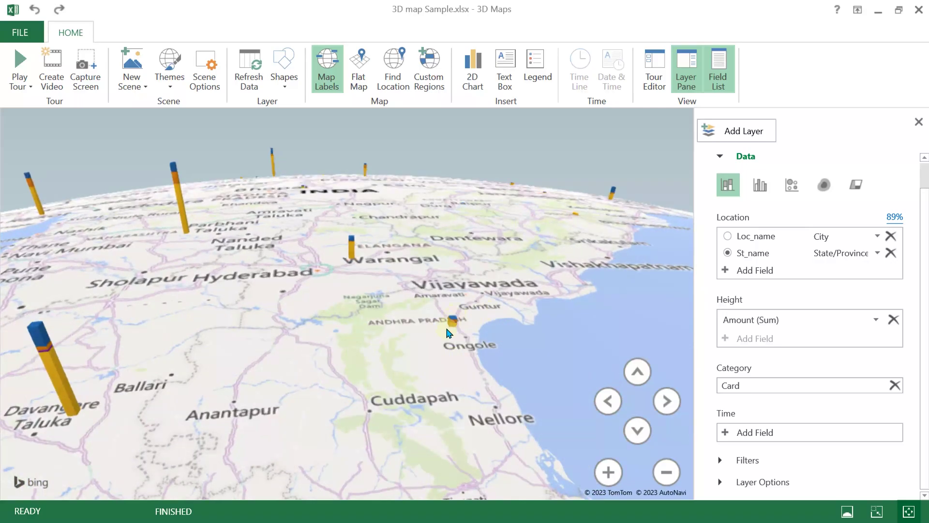
Switch the layer to clustered columns and pan across central India toward Indore, Bhopal and Parbhani.
{"action": "left_click", "coordinate": [760, 186]}
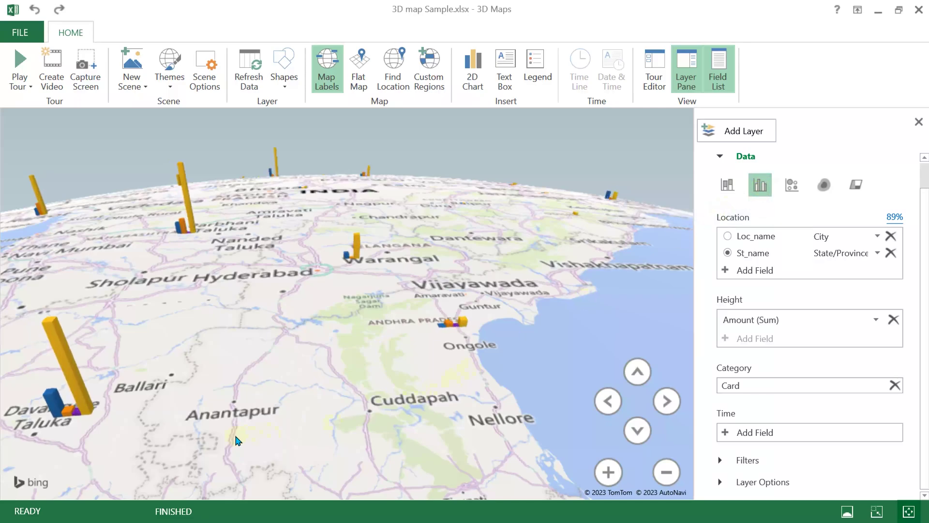
{"action": "left_click_drag", "start_coordinate": [231, 433], "coordinate": [316, 430]}
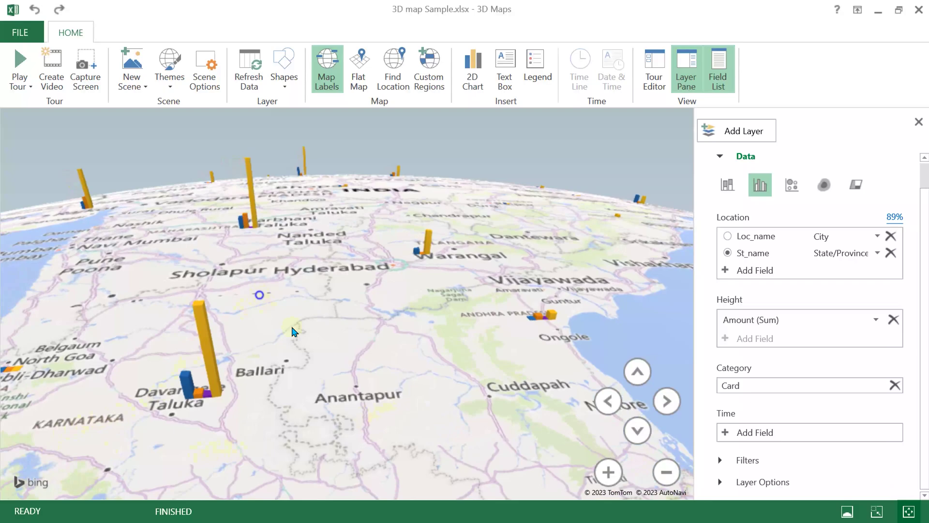
{"action": "left_click_drag", "start_coordinate": [292, 331], "coordinate": [405, 373]}
{"action": "left_click_drag", "start_coordinate": [383, 273], "coordinate": [350, 435]}
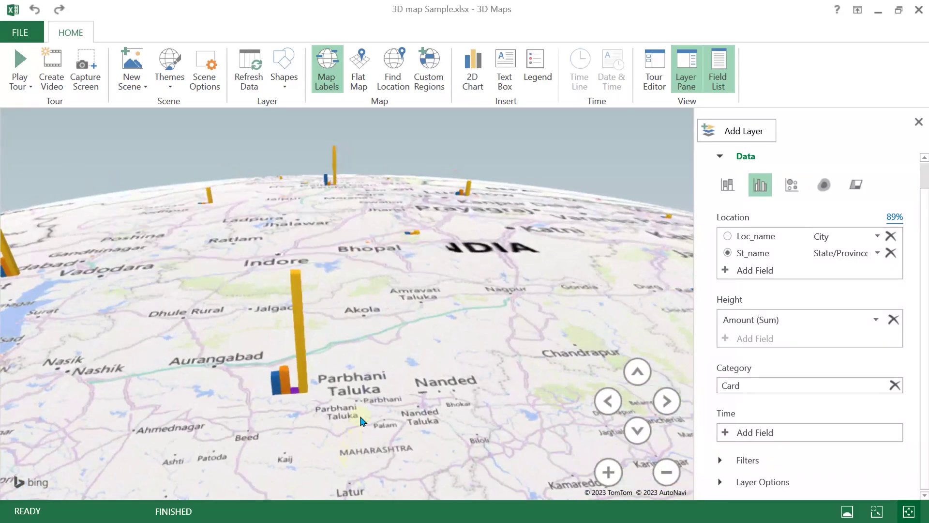
Try the Bubble and Heat Map views, then settle on Region shading of the states.
{"action": "left_click", "coordinate": [788, 186]}
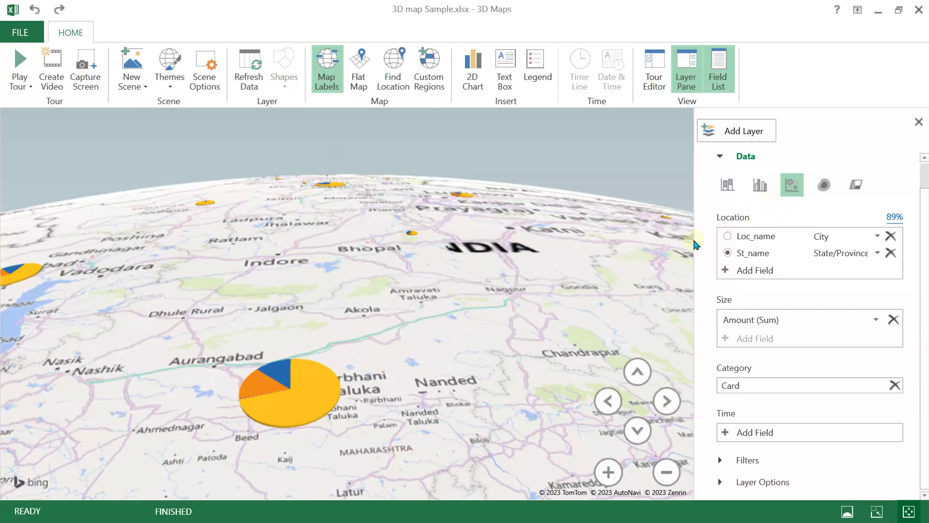
{"action": "left_click", "coordinate": [823, 187]}
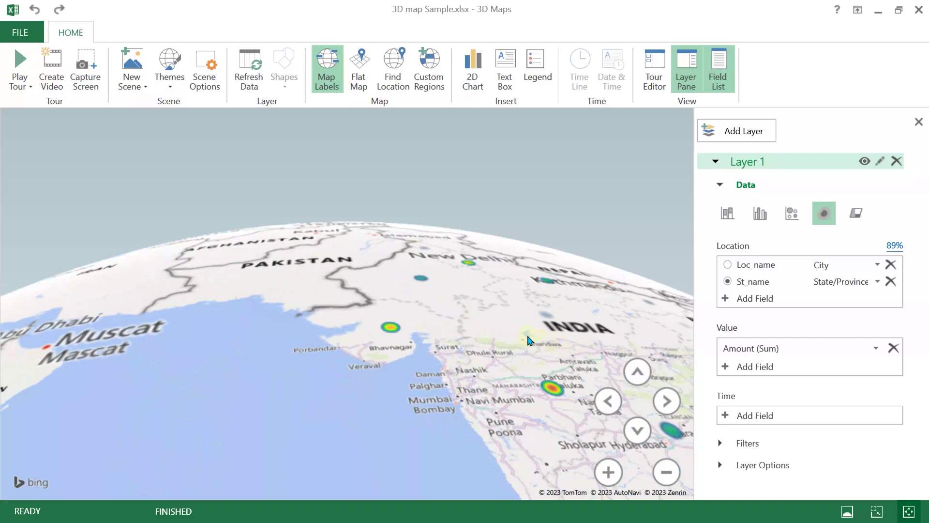
{"action": "left_click_drag", "start_coordinate": [527, 340], "coordinate": [400, 325]}
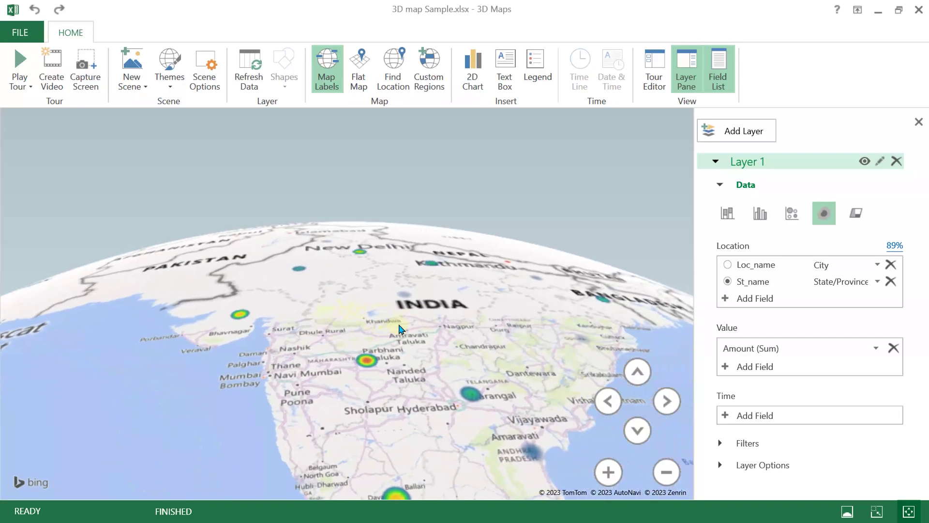
{"action": "left_click", "coordinate": [863, 215]}
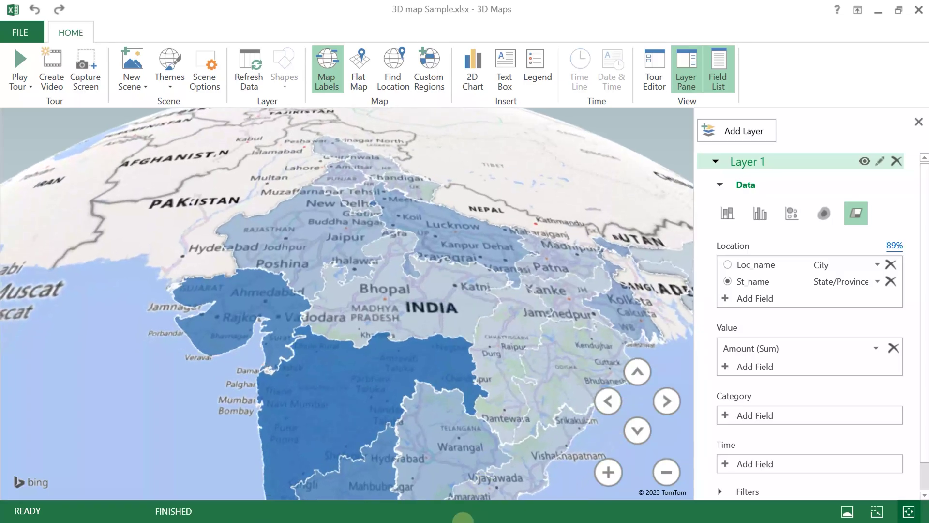
Centre the globe on India and change the layer colour to red.
{"action": "left_click_drag", "start_coordinate": [532, 342], "coordinate": [503, 264]}
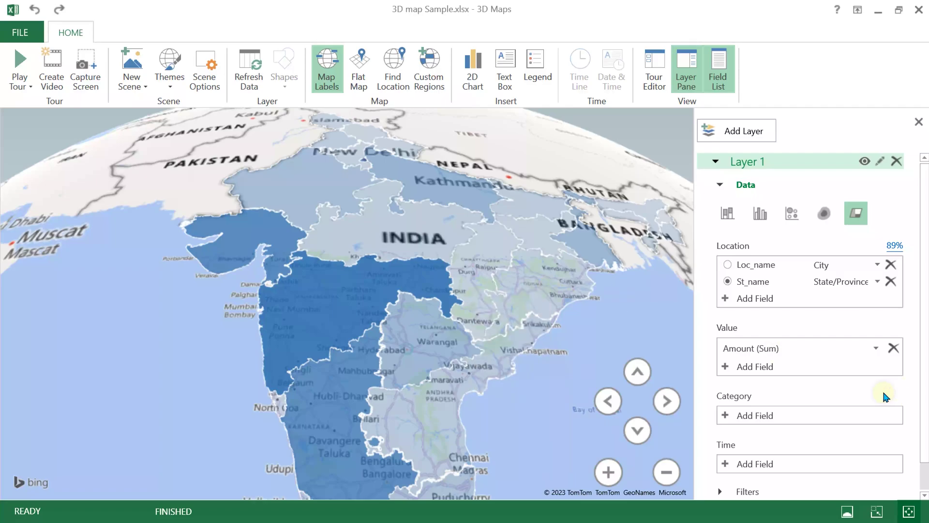
{"action": "scroll", "coordinate": [882, 390], "scroll_direction": "down", "scroll_amount": 1}
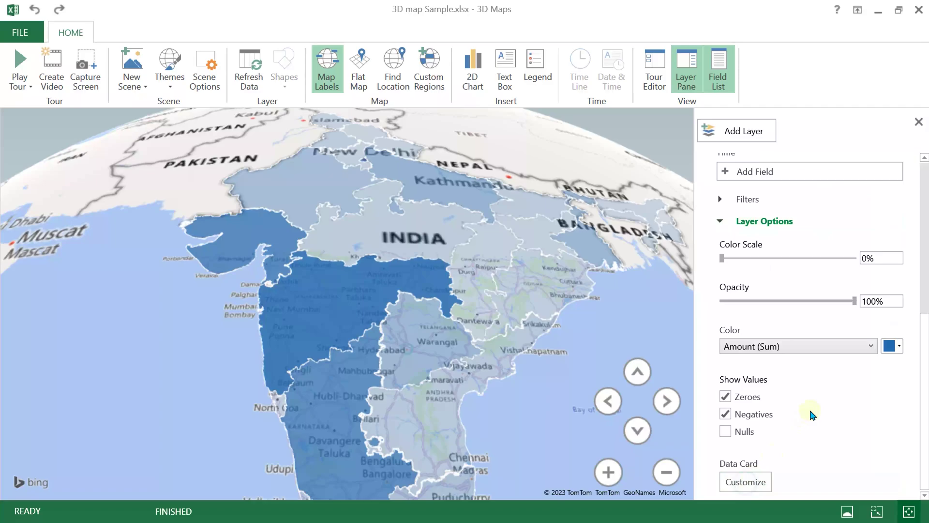
{"action": "left_click", "coordinate": [891, 346]}
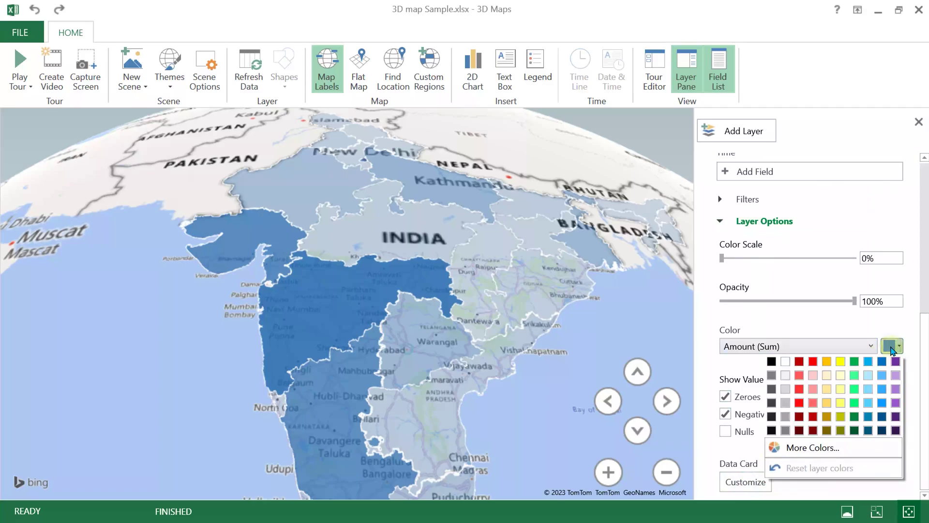
{"action": "left_click", "coordinate": [799, 402]}
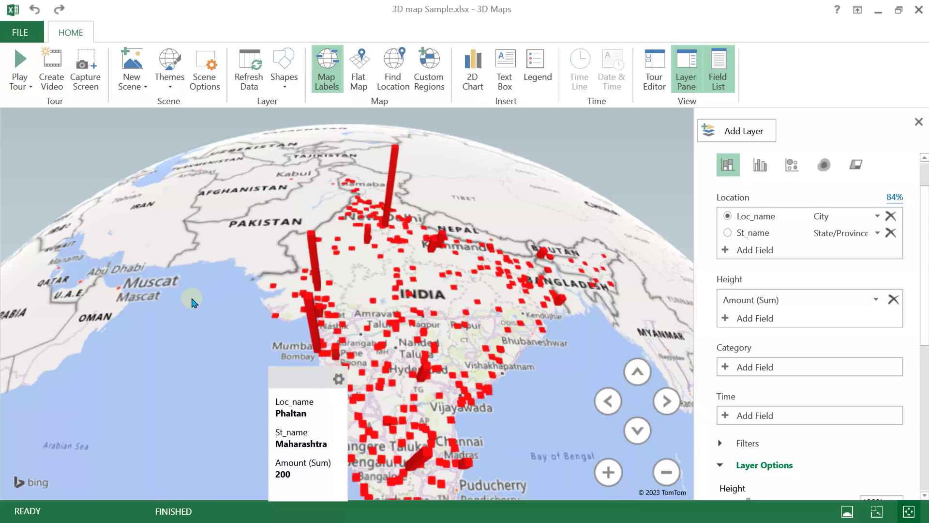
Open the Tour Editor to show Tour 1's scene list.
{"action": "left_click", "coordinate": [657, 87]}
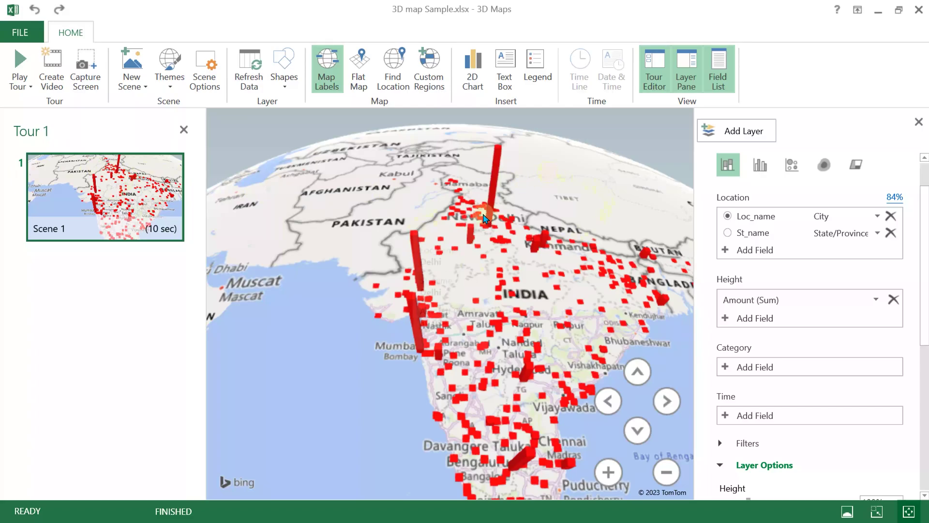
{"action": "mouse_move", "coordinate": [105, 196]}
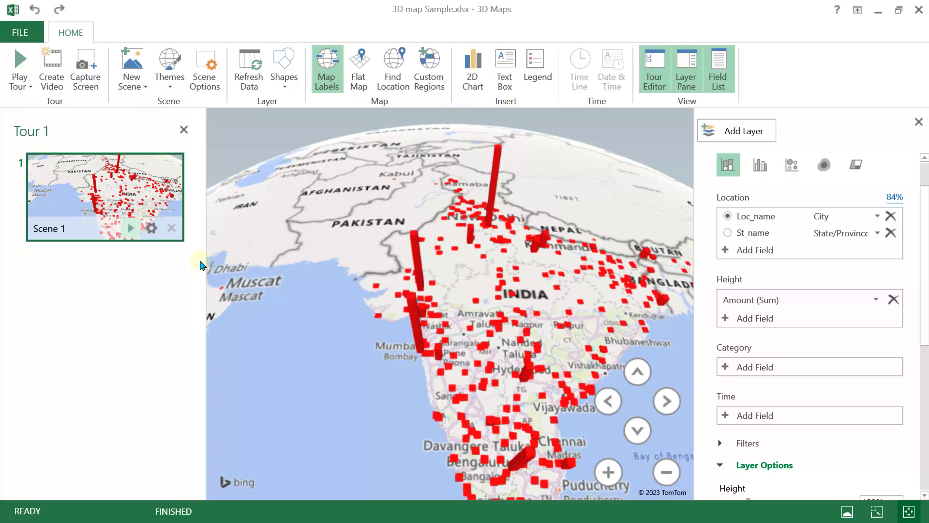
{"action": "scroll", "coordinate": [358, 382], "scroll_direction": "up", "scroll_amount": 5}
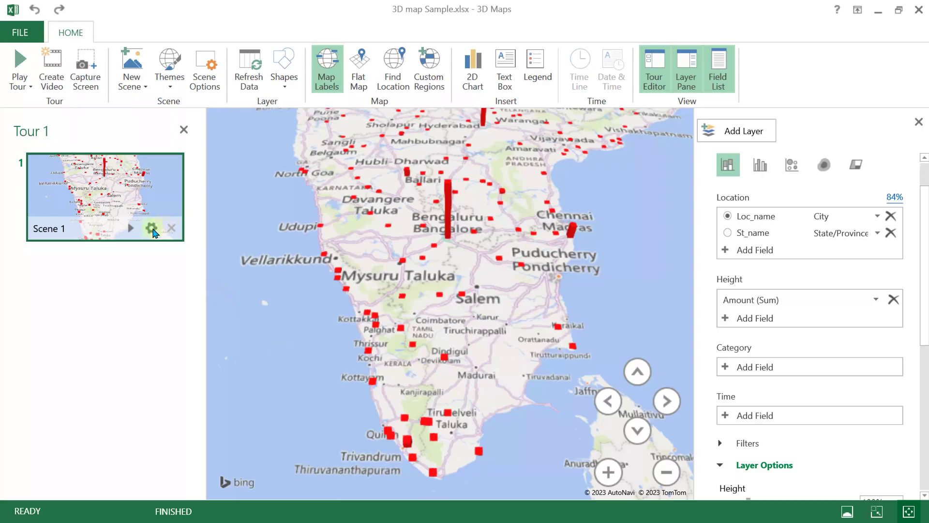
Set Scene 1's duration to 5 seconds in Scene Options.
{"action": "left_click", "coordinate": [152, 229]}
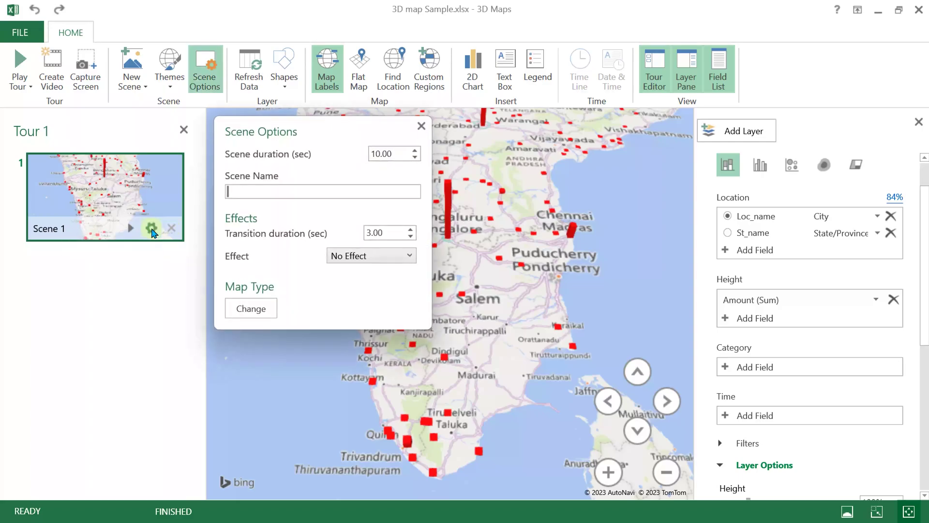
{"action": "double_click", "coordinate": [398, 154]}
{"action": "type", "text": "5"}
{"action": "key", "text": "Tab"}
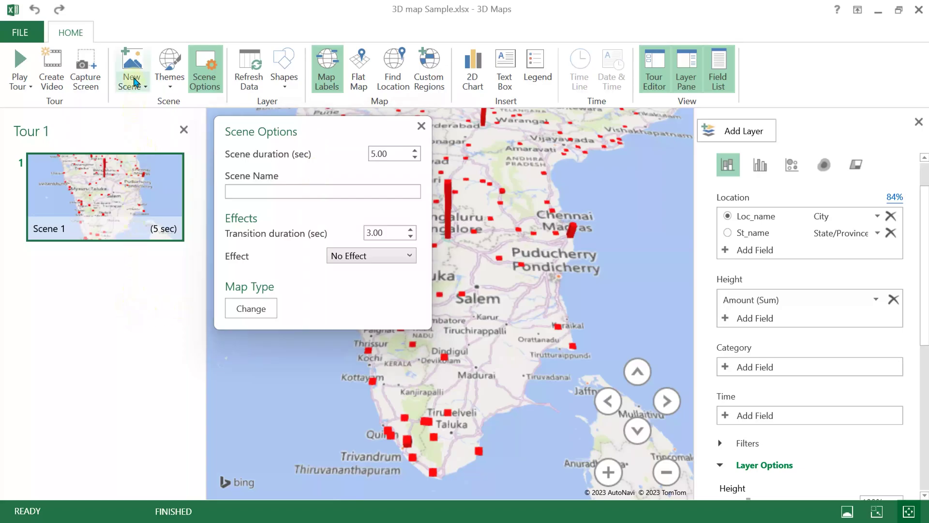
Add Scene 2 panned to central India, then add Scene 3.
{"action": "left_click", "coordinate": [132, 61]}
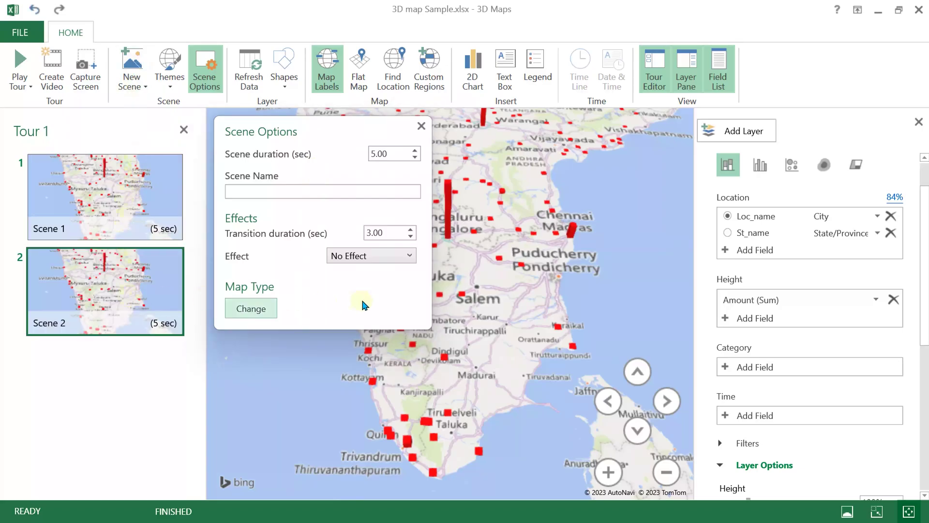
{"action": "left_click_drag", "start_coordinate": [459, 240], "coordinate": [518, 466]}
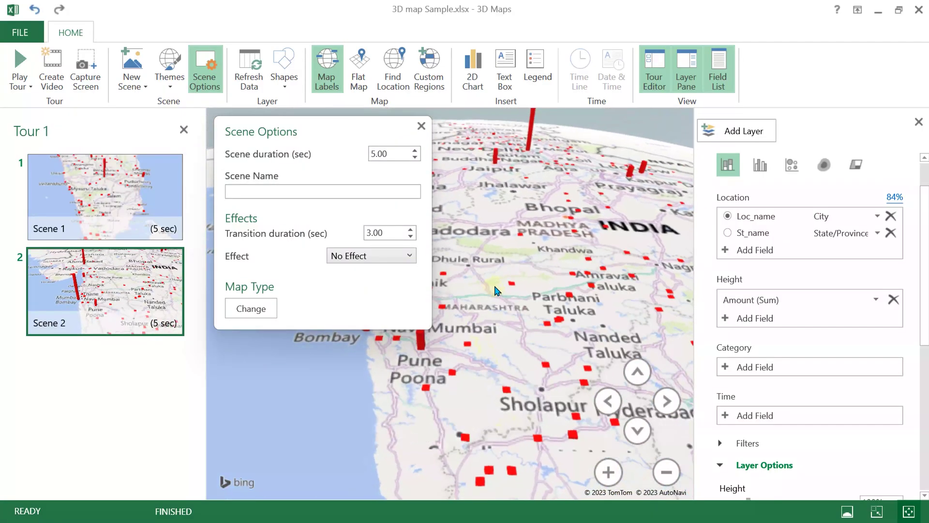
{"action": "key", "text": "alt"}
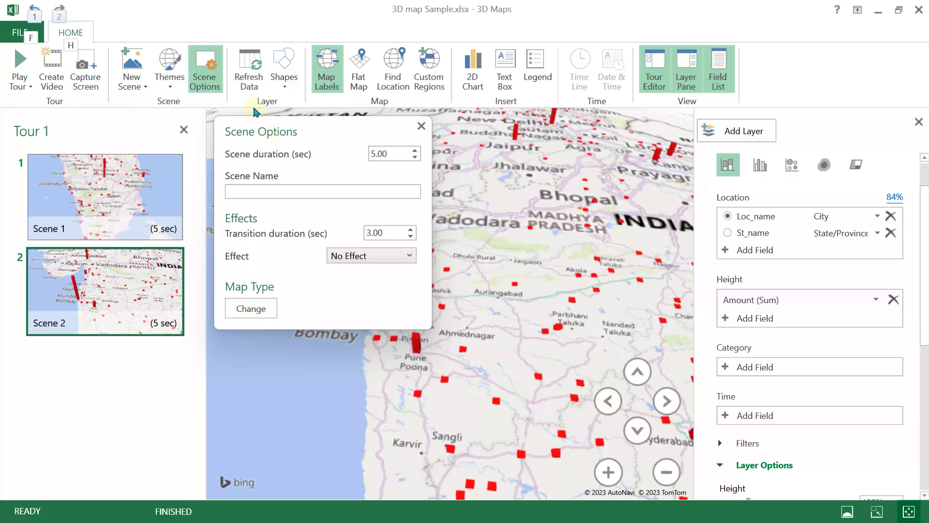
{"action": "key", "text": "h"}
{"action": "key", "text": "n"}
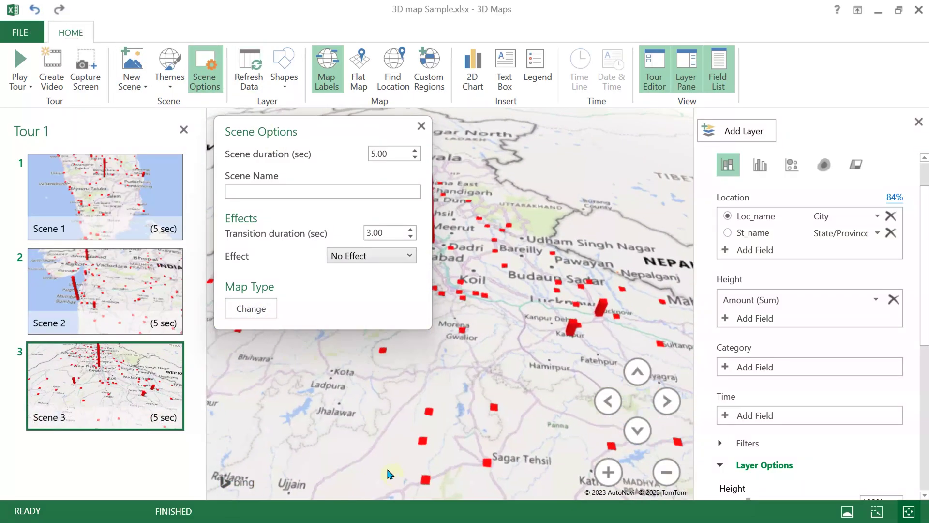
Add Scene 4 panned east to Kolkata and Bangladesh, then add Scene 5.
{"action": "key", "text": "alt+h"}
{"action": "key", "text": "n"}
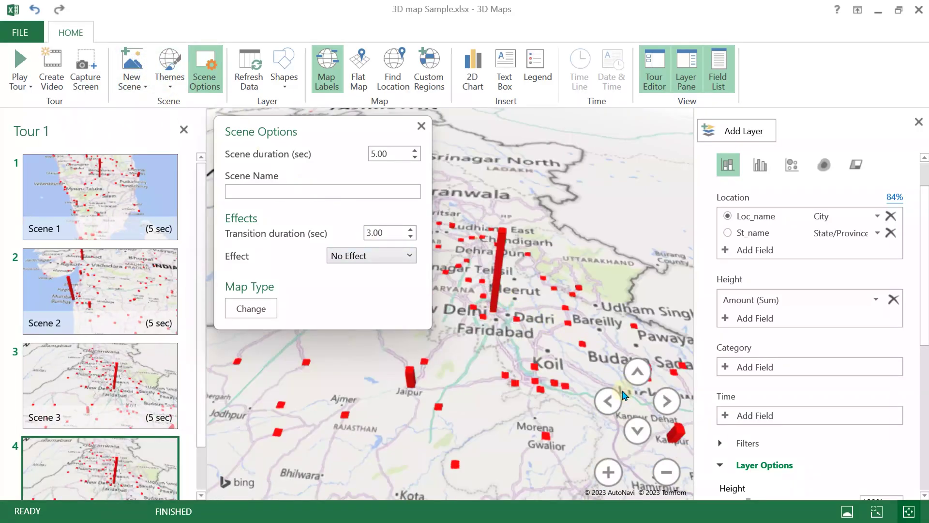
{"action": "left_click", "coordinate": [610, 400]}
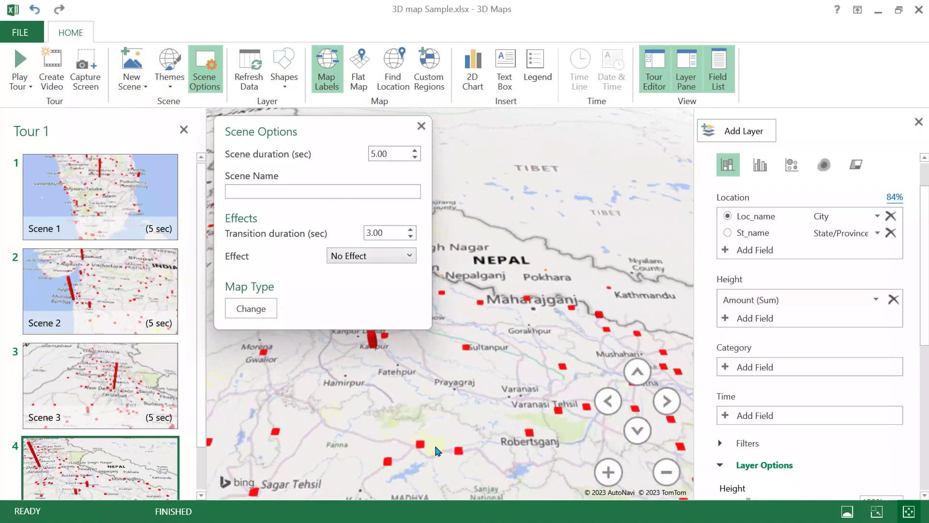
{"action": "left_click_drag", "start_coordinate": [435, 451], "coordinate": [243, 215]}
{"action": "left_click", "coordinate": [131, 62]}
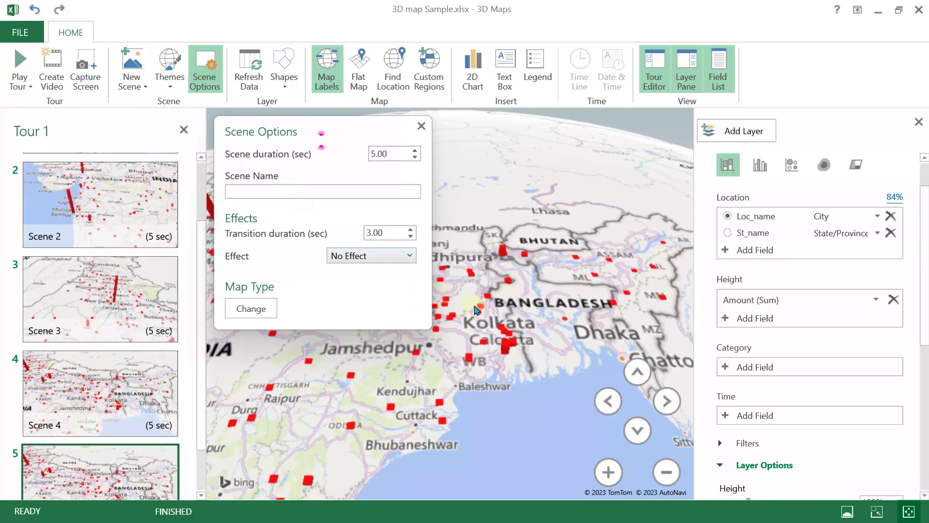
{"action": "scroll", "coordinate": [476, 310], "scroll_direction": "down", "scroll_amount": 3}
{"action": "scroll", "coordinate": [475, 310], "scroll_direction": "down", "scroll_amount": 3}
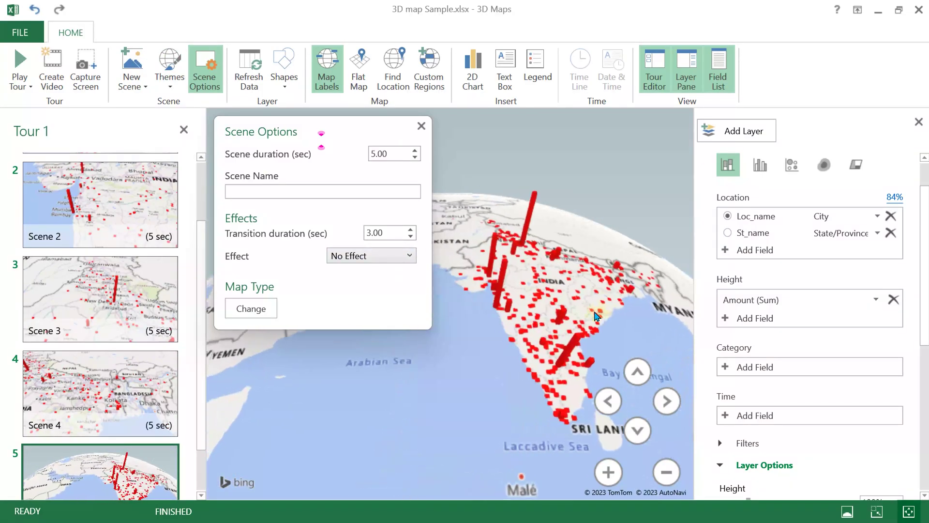
{"action": "scroll", "coordinate": [574, 318], "scroll_direction": "up", "scroll_amount": 3}
{"action": "scroll", "coordinate": [553, 324], "scroll_direction": "up", "scroll_amount": 3}
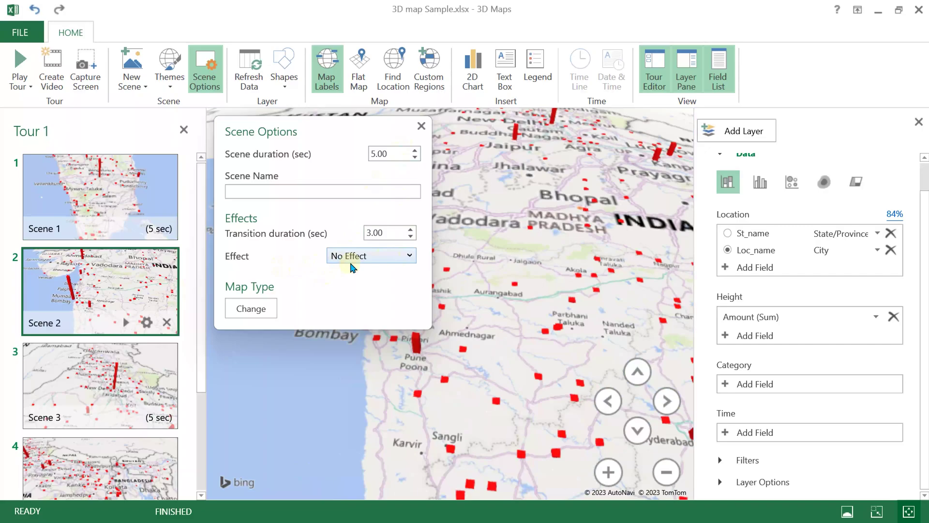
Give Scene 1 the Circle effect, Scene 2 Dolly and Scene 3 Figure 8.
{"action": "left_click", "coordinate": [121, 195]}
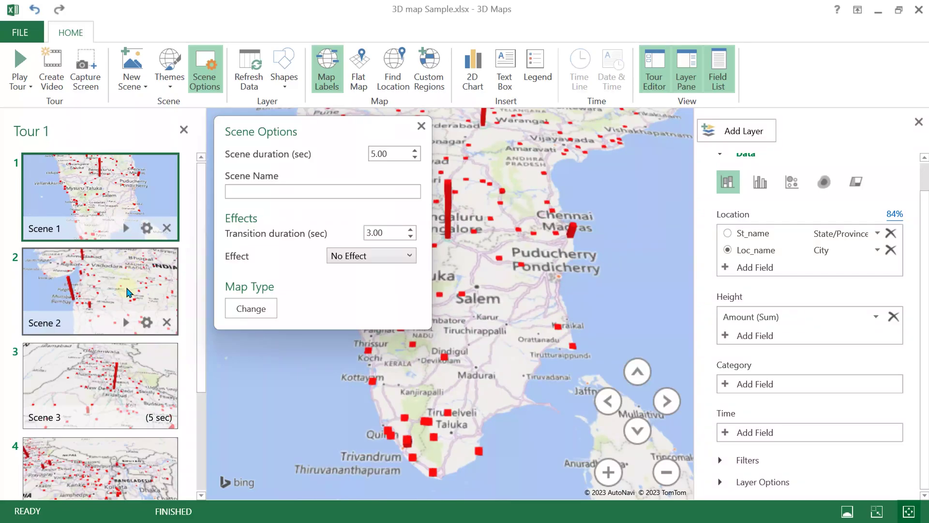
{"action": "left_click", "coordinate": [375, 255]}
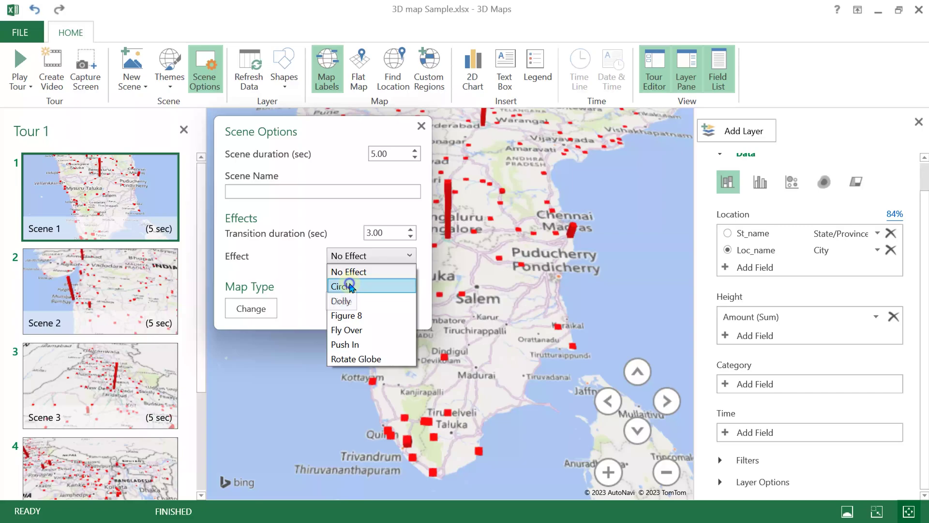
{"action": "left_click", "coordinate": [349, 286]}
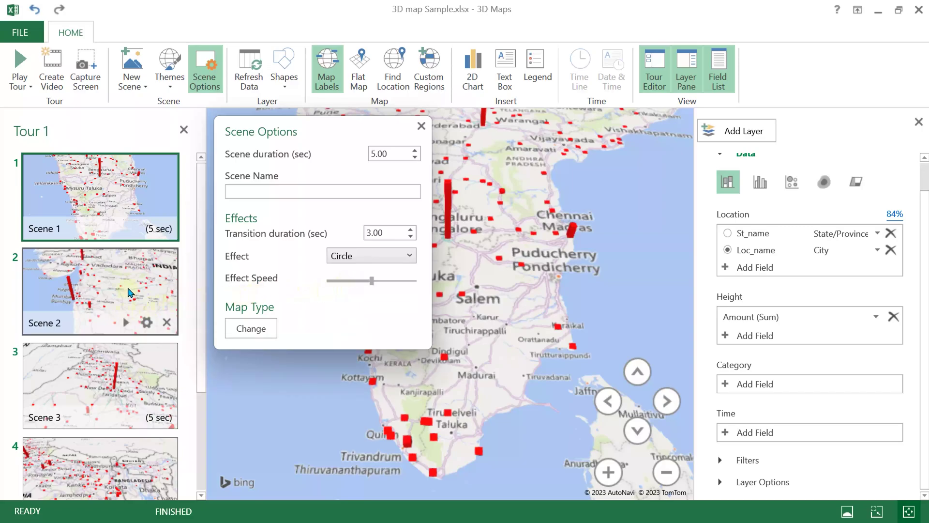
{"action": "left_click", "coordinate": [146, 322]}
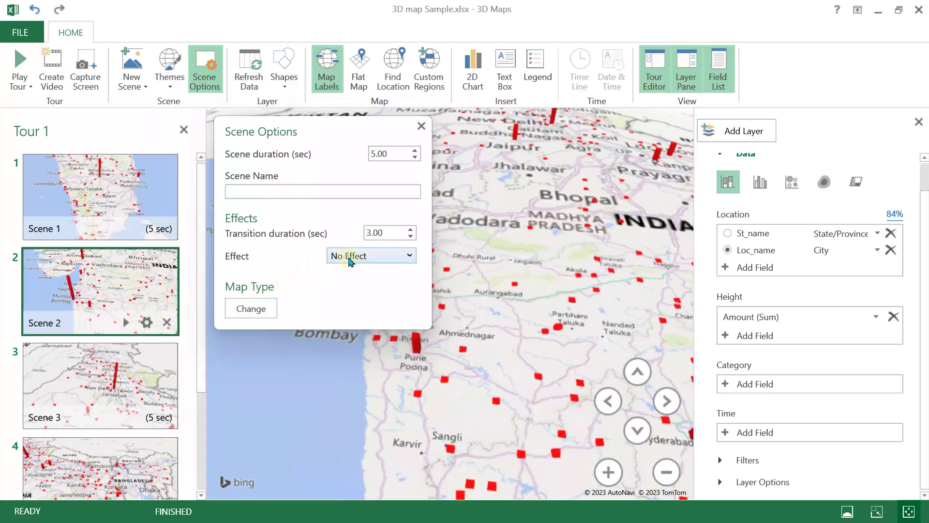
{"action": "left_click", "coordinate": [350, 256]}
{"action": "left_click", "coordinate": [348, 297]}
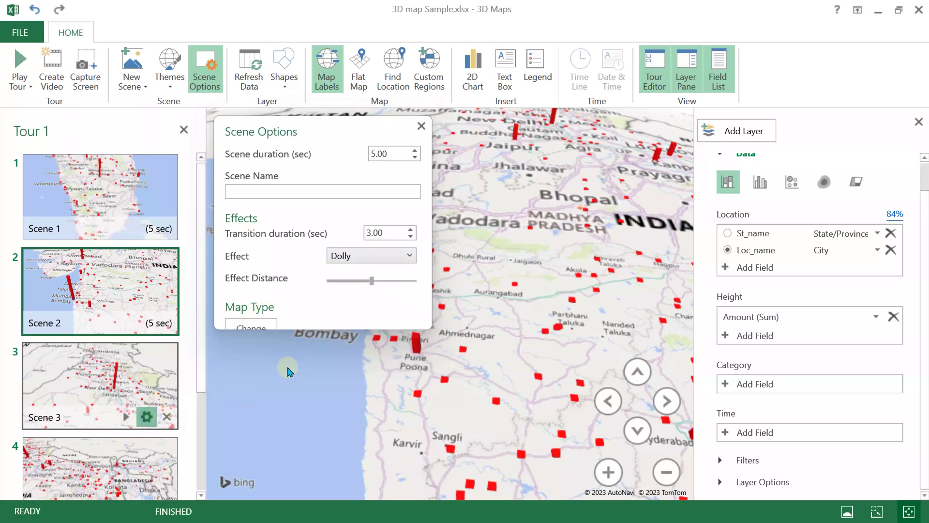
{"action": "left_click", "coordinate": [368, 261]}
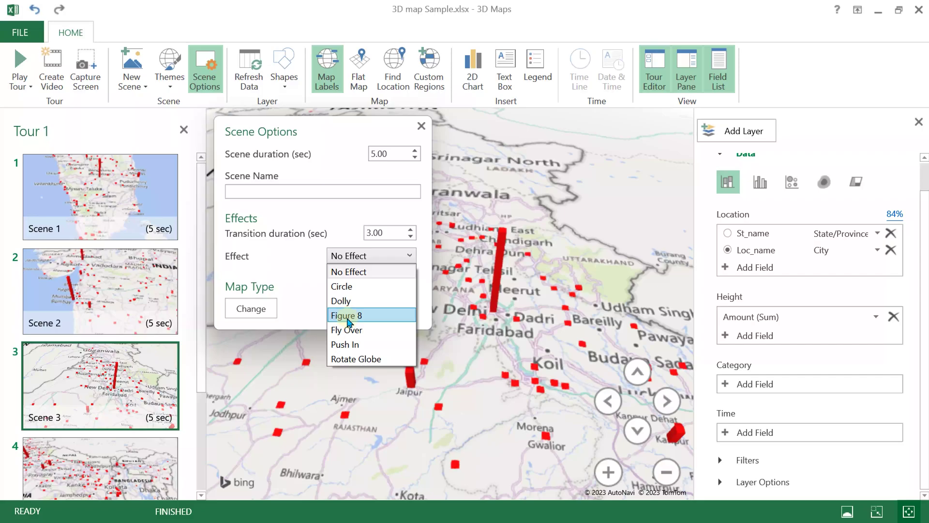
{"action": "left_click", "coordinate": [349, 316]}
Give Scene 4 the Fly Over effect and Scene 5 Rotate Globe, then close Scene Options.
{"action": "left_click", "coordinate": [102, 465]}
{"action": "left_click", "coordinate": [370, 256]}
{"action": "left_click", "coordinate": [349, 329]}
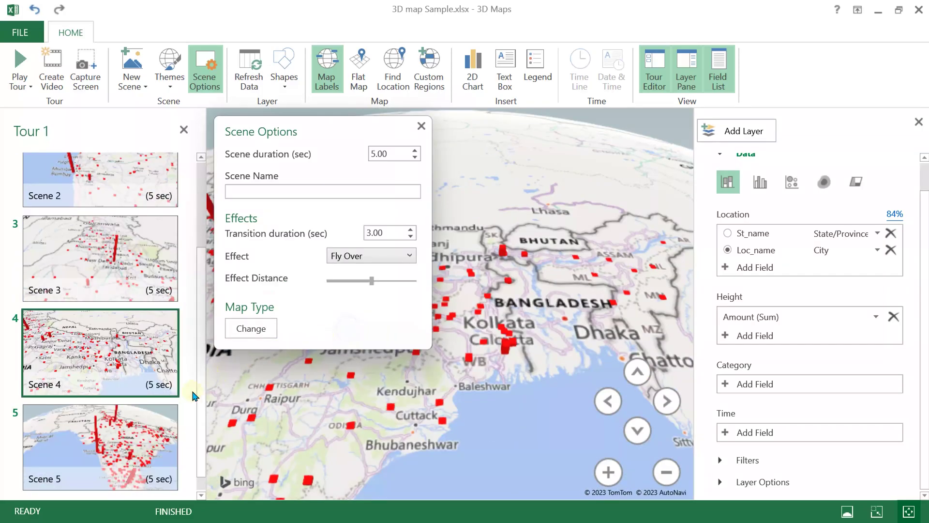
{"action": "mouse_move", "coordinate": [100, 446]}
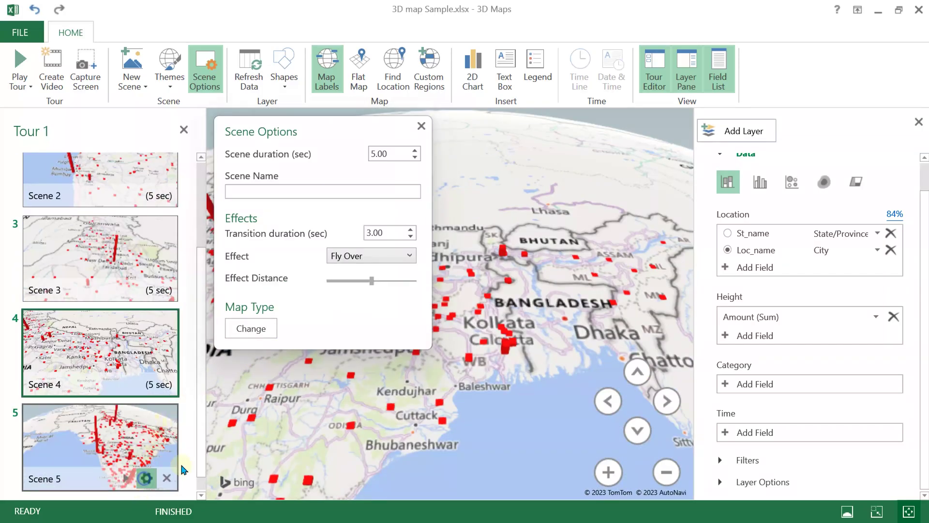
{"action": "left_click", "coordinate": [178, 463]}
{"action": "left_click", "coordinate": [389, 266]}
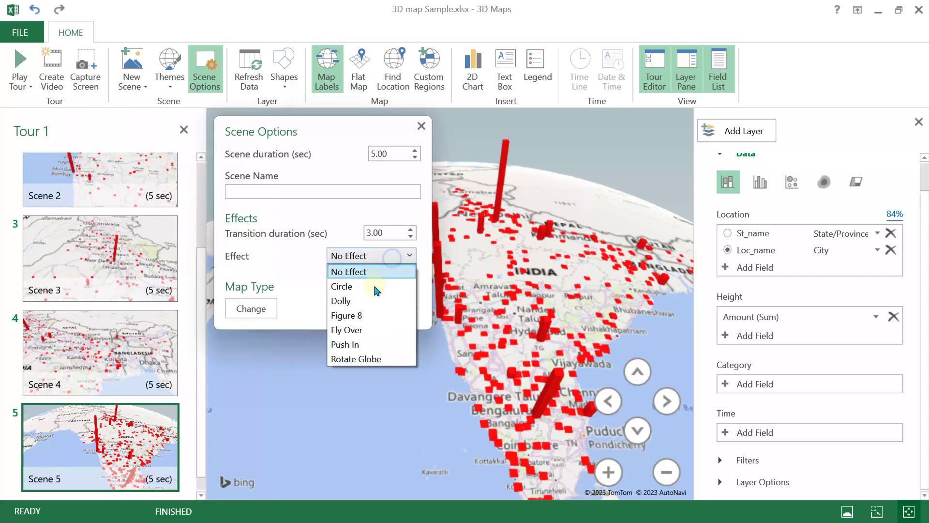
{"action": "left_click", "coordinate": [367, 354]}
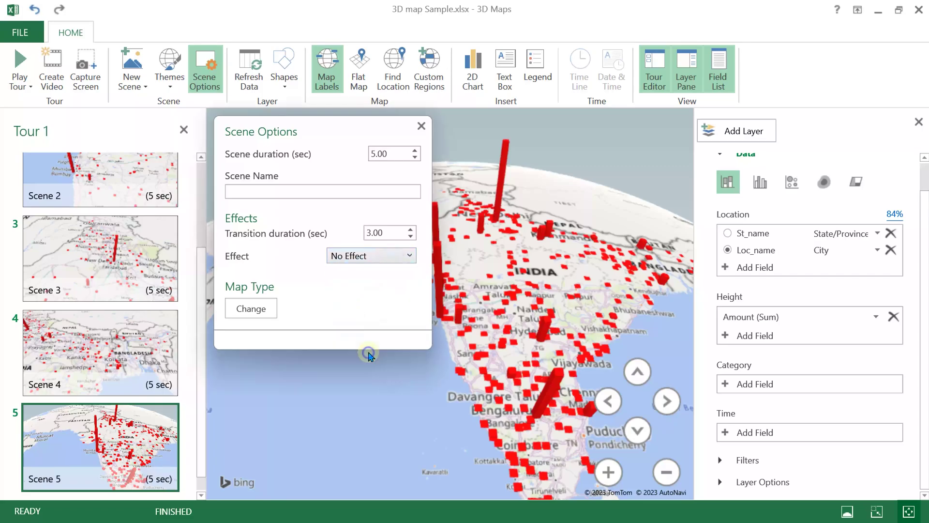
{"action": "left_click", "coordinate": [422, 126]}
{"action": "scroll", "coordinate": [105, 277], "scroll_direction": "up", "scroll_amount": 3}
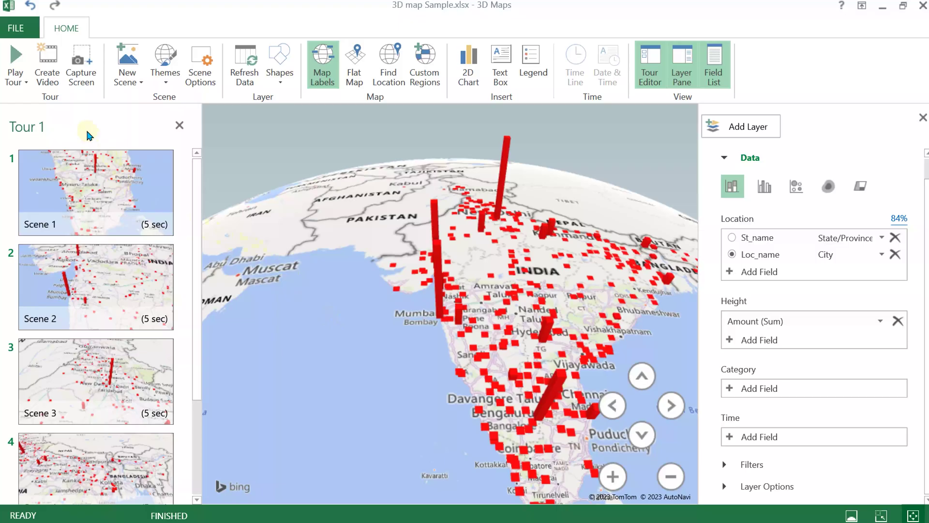
Bring up the Create Video export settings for the tour.
{"action": "left_click", "coordinate": [48, 63]}
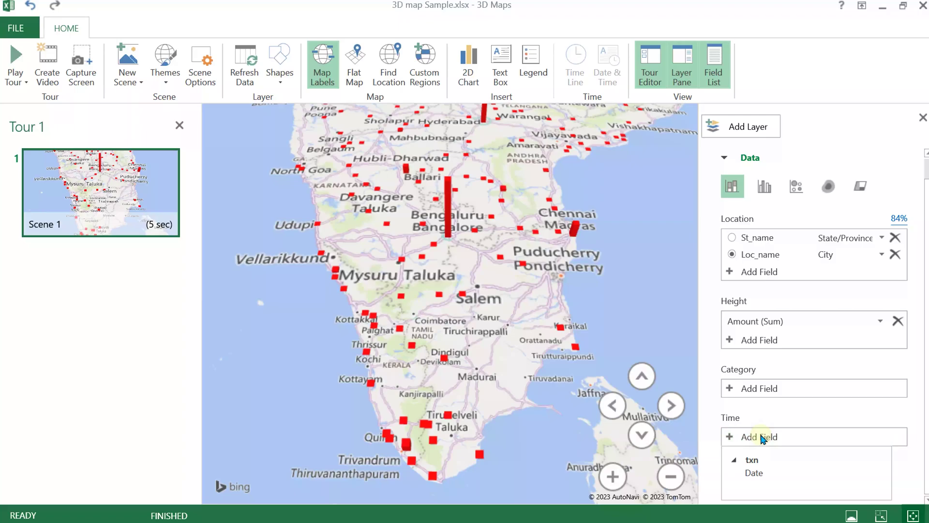
Use txn Date as the time field, select the date label, and rewind the timeline to its start.
{"action": "left_click", "coordinate": [754, 472]}
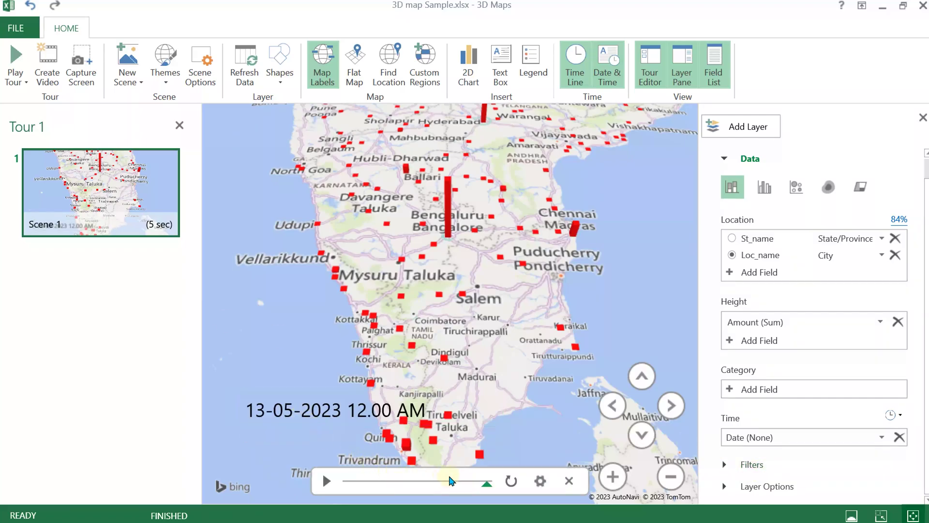
{"action": "left_click", "coordinate": [416, 419]}
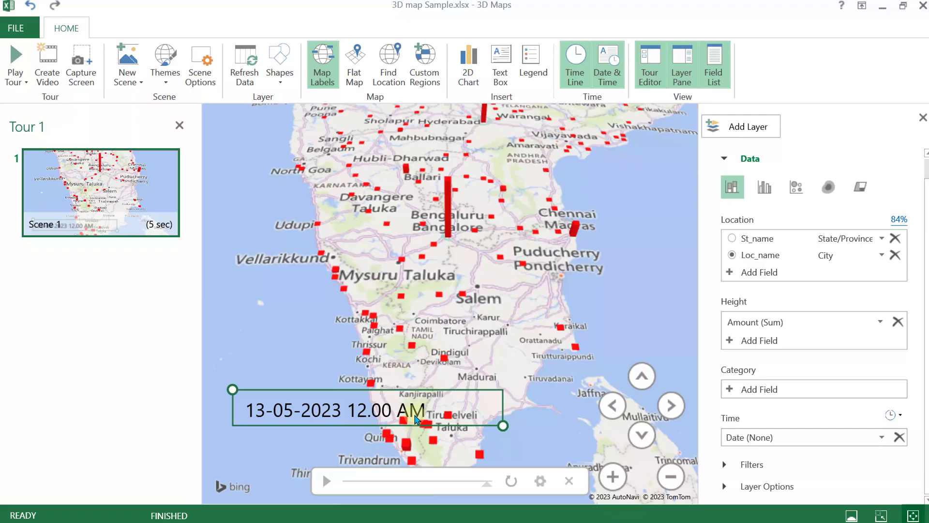
{"action": "left_click_drag", "start_coordinate": [487, 482], "coordinate": [347, 483]}
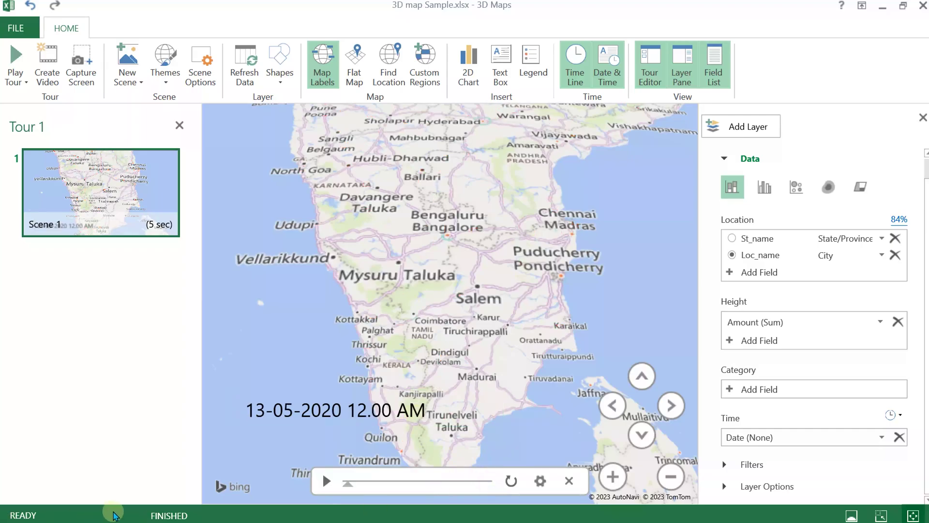
{"action": "left_click", "coordinate": [269, 418]}
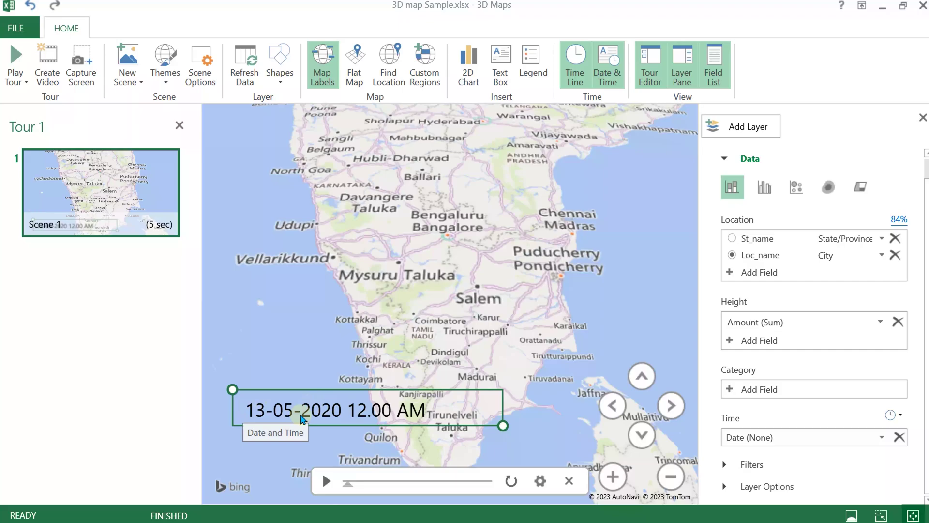
{"action": "scroll", "coordinate": [302, 419], "scroll_direction": "down", "scroll_amount": 3}
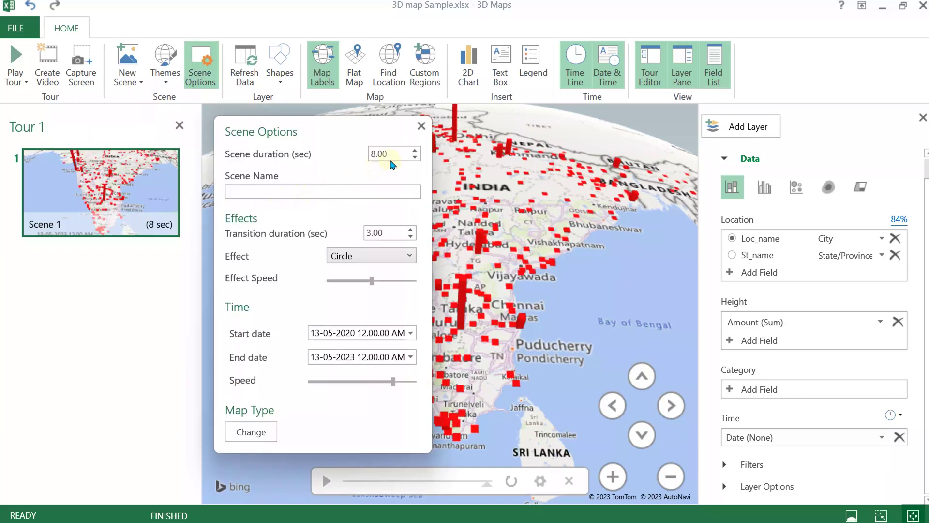
Set the scene duration to 10 seconds with No Effect, then play Tour 1.
{"action": "left_click_drag", "start_coordinate": [382, 153], "coordinate": [161, 144]}
{"action": "type", "text": "10"}
{"action": "left_click", "coordinate": [339, 256]}
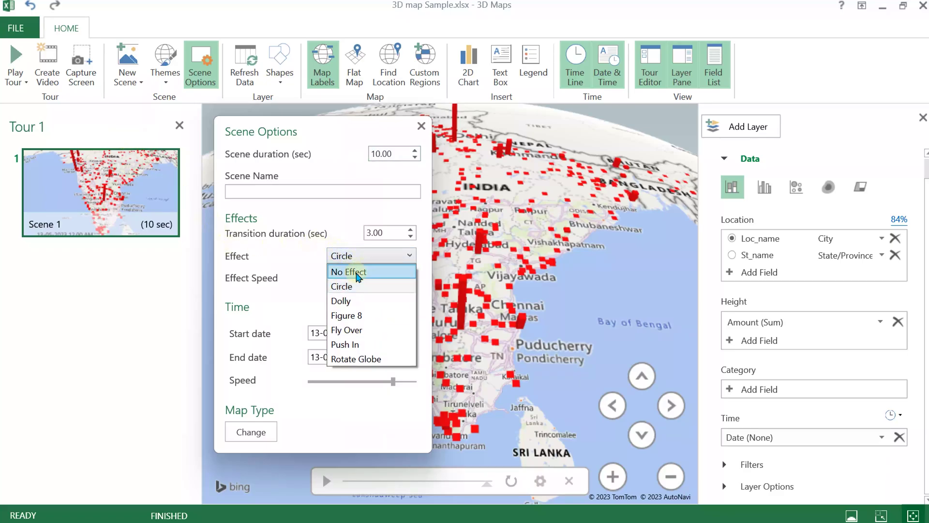
{"action": "left_click", "coordinate": [358, 274]}
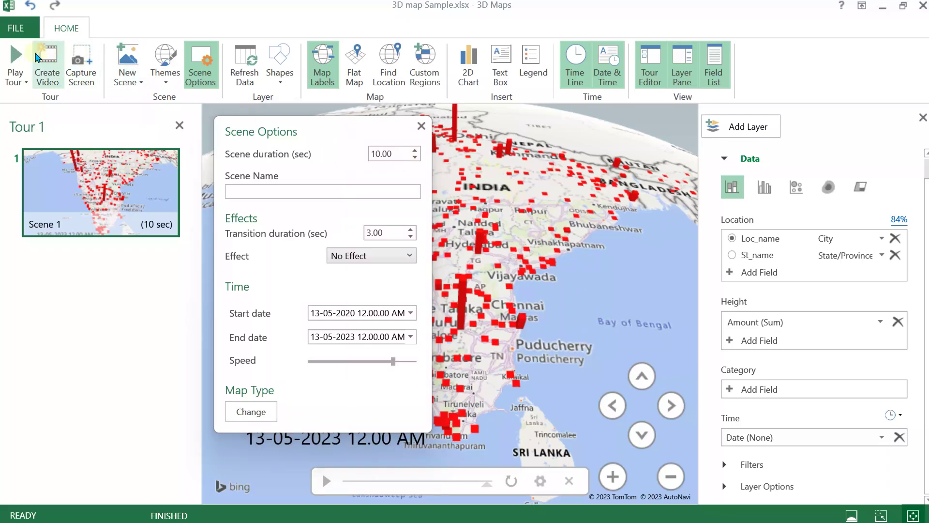
{"action": "left_click", "coordinate": [15, 60]}
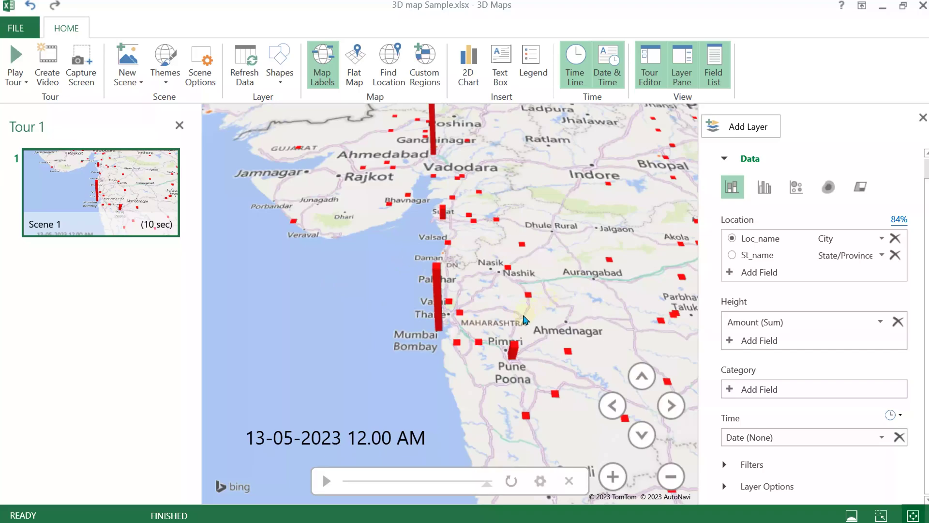
{"action": "scroll", "coordinate": [519, 338], "scroll_direction": "up", "scroll_amount": 3}
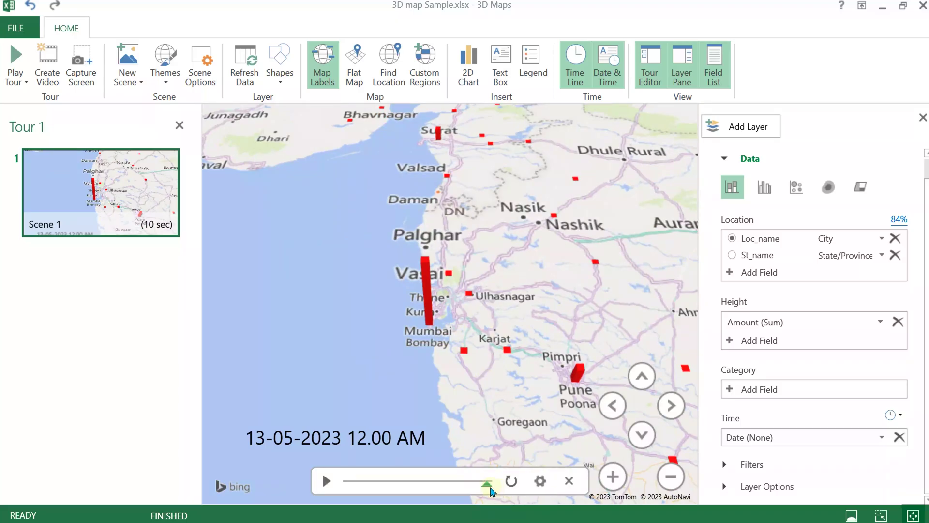
Scrub the timeline from mid-2021 through late 2021 to 16-05-2022.
{"action": "mouse_move", "coordinate": [494, 489]}
{"action": "left_mouse_down"}
{"action": "mouse_move", "coordinate": [396, 489]}
{"action": "mouse_move", "coordinate": [410, 488]}
{"action": "left_mouse_up"}
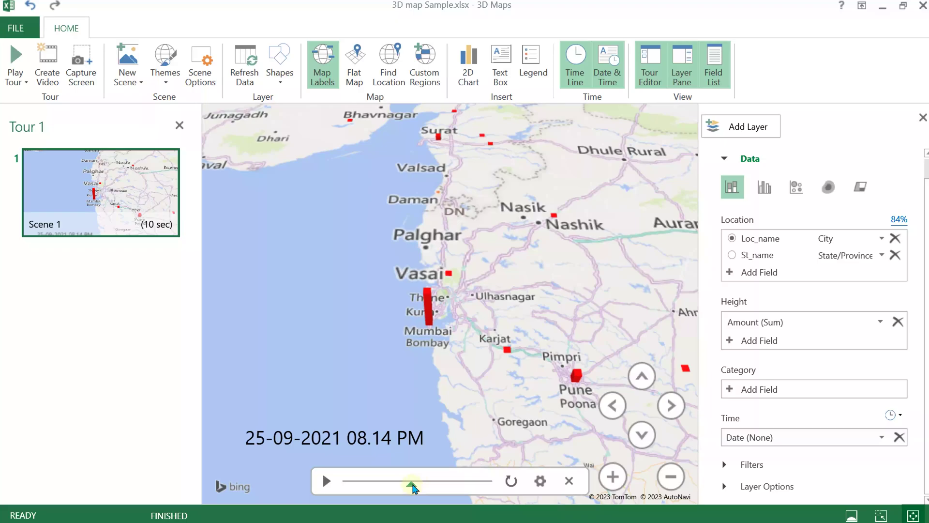
{"action": "left_click_drag", "start_coordinate": [413, 488], "coordinate": [413, 488]}
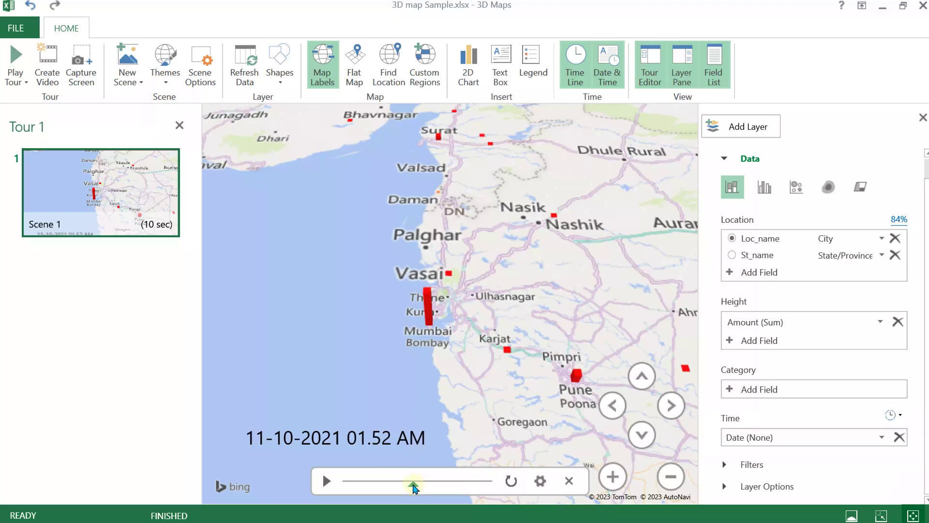
{"action": "left_click_drag", "start_coordinate": [413, 488], "coordinate": [441, 483]}
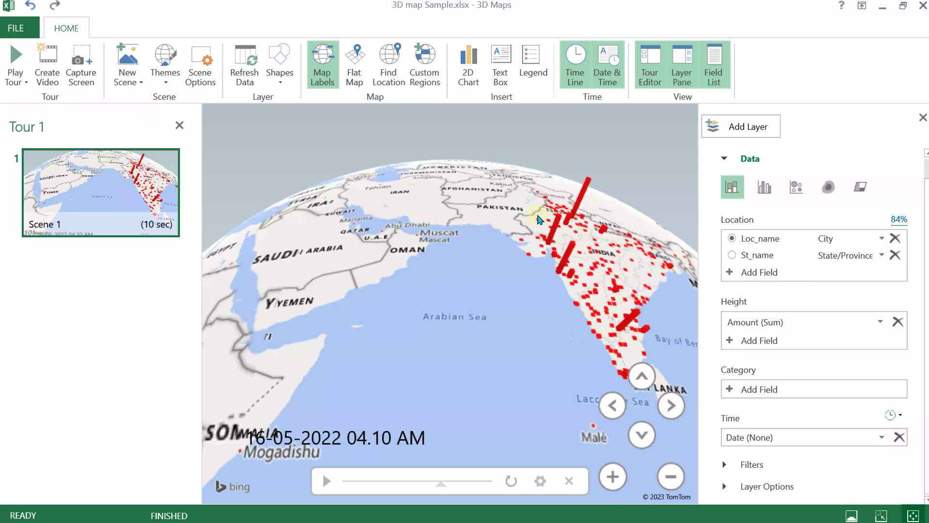
Show the New Scene choices: Copy Scene 1, World Map or New Custom Map.
{"action": "left_click", "coordinate": [127, 73]}
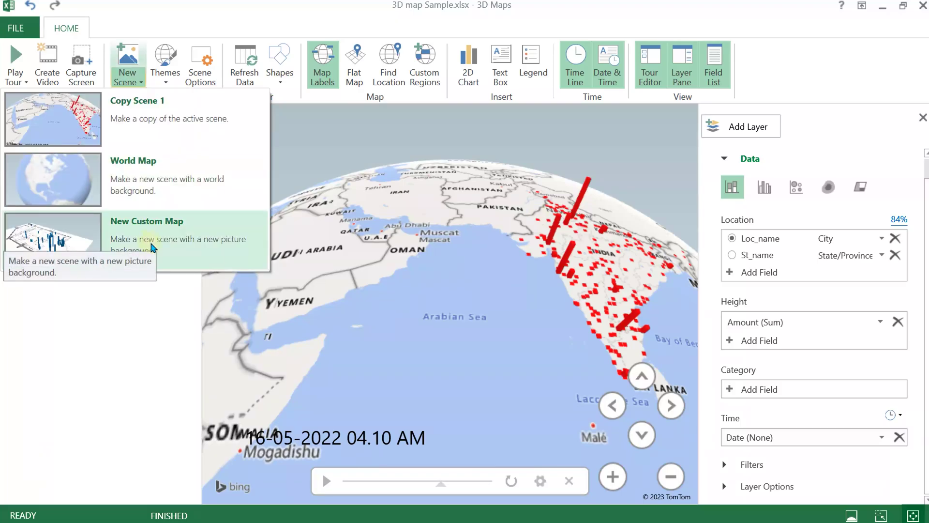